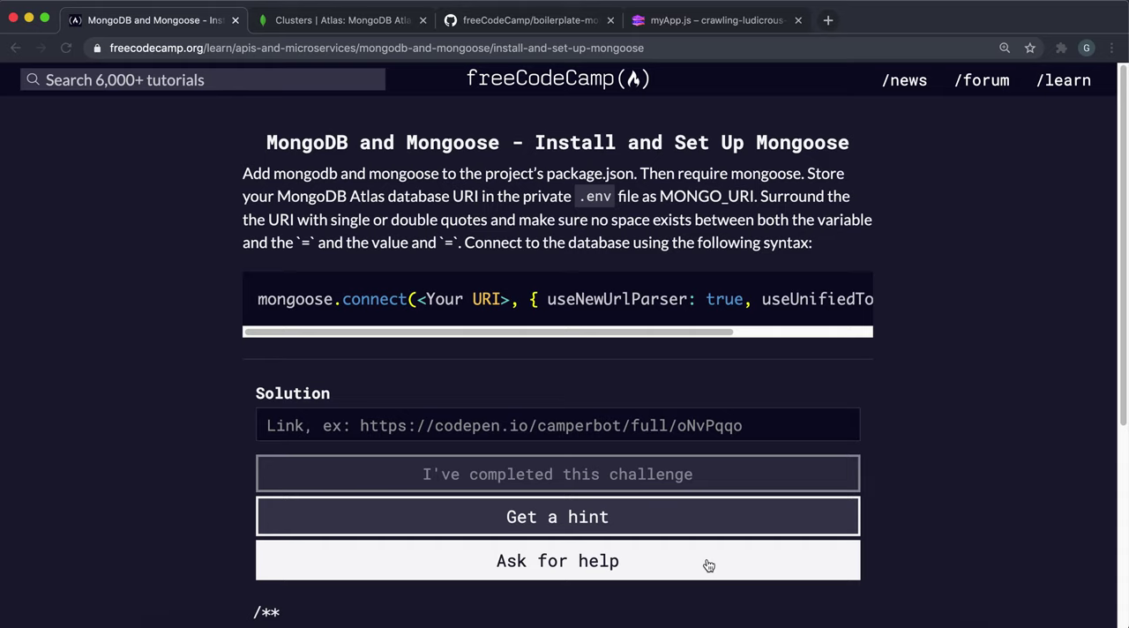
- Review the freecodecamp cluster's collections, database users and network access settings in Atlas
click(350, 25)
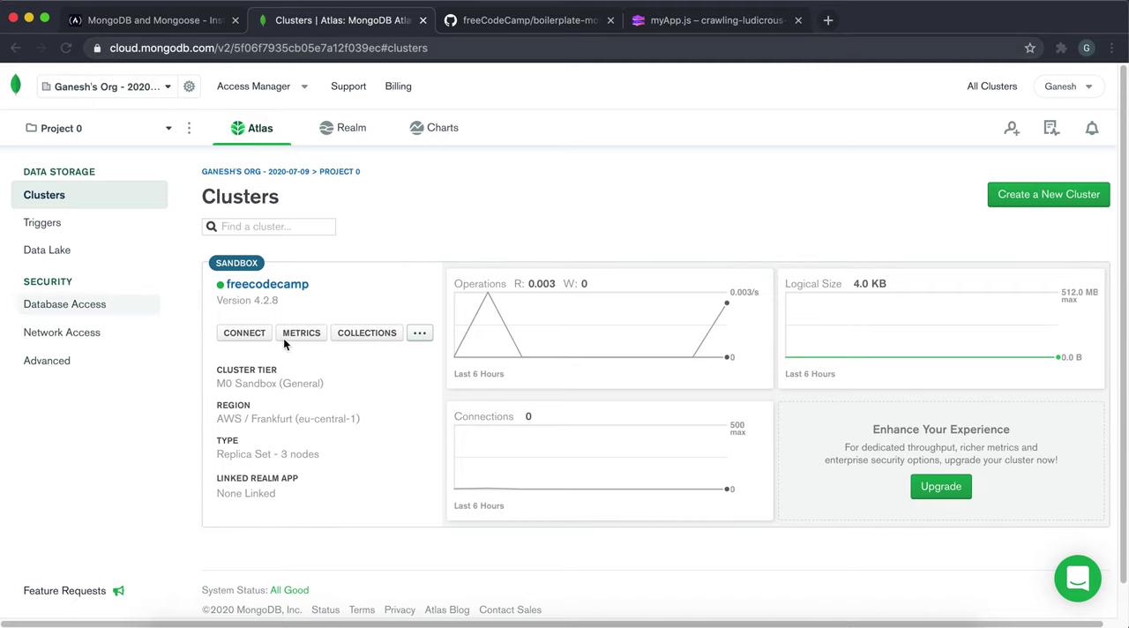
click(366, 335)
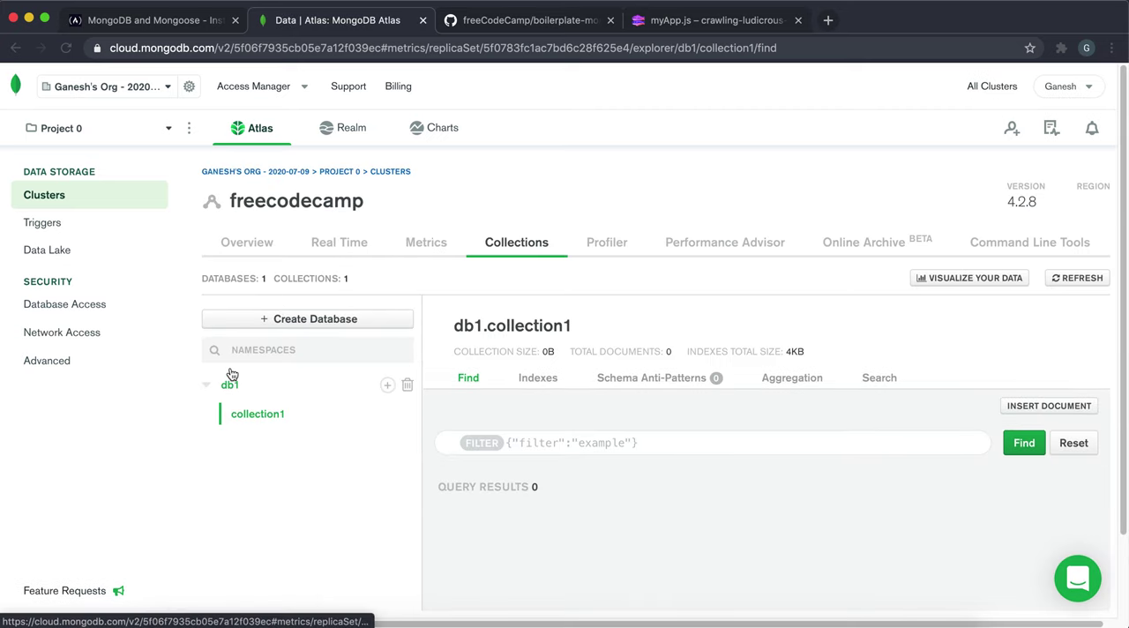
click(114, 305)
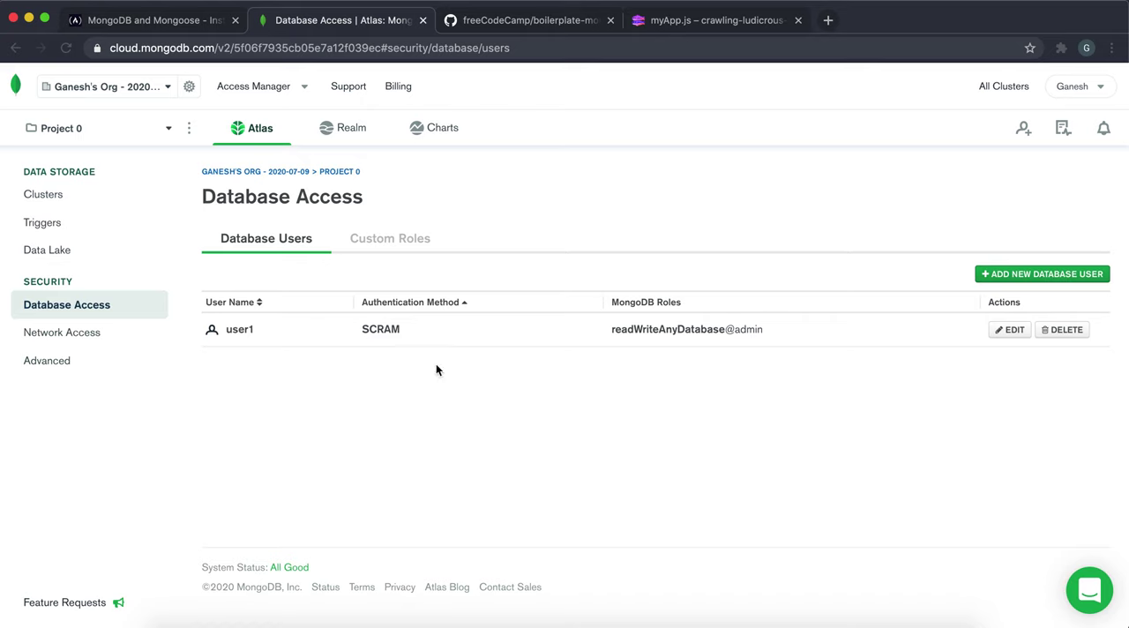
click(44, 333)
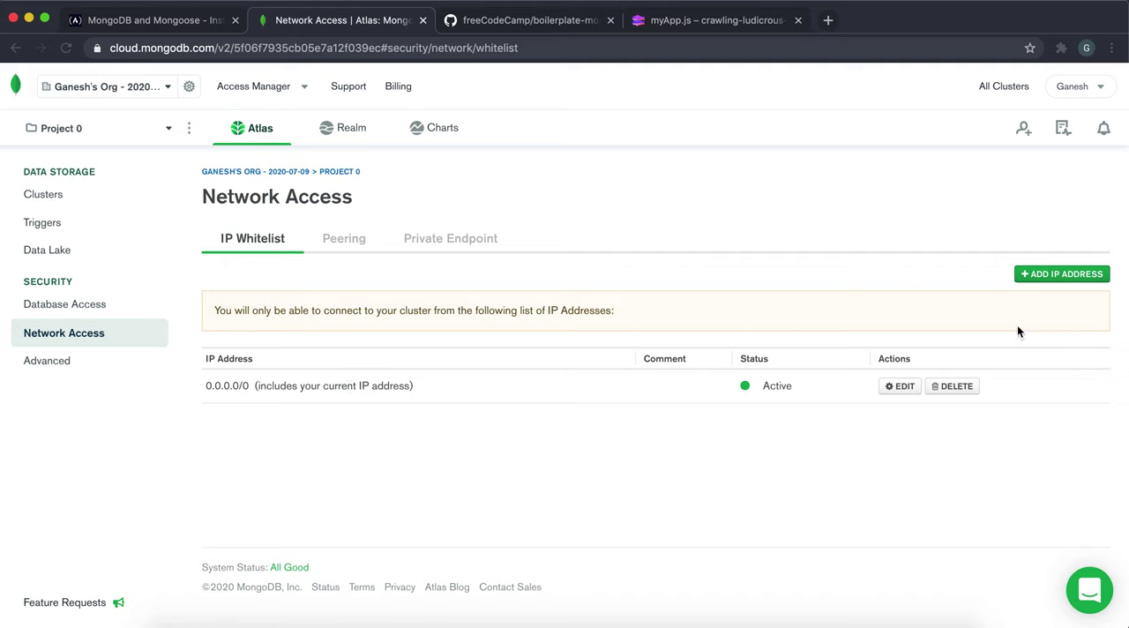
click(57, 197)
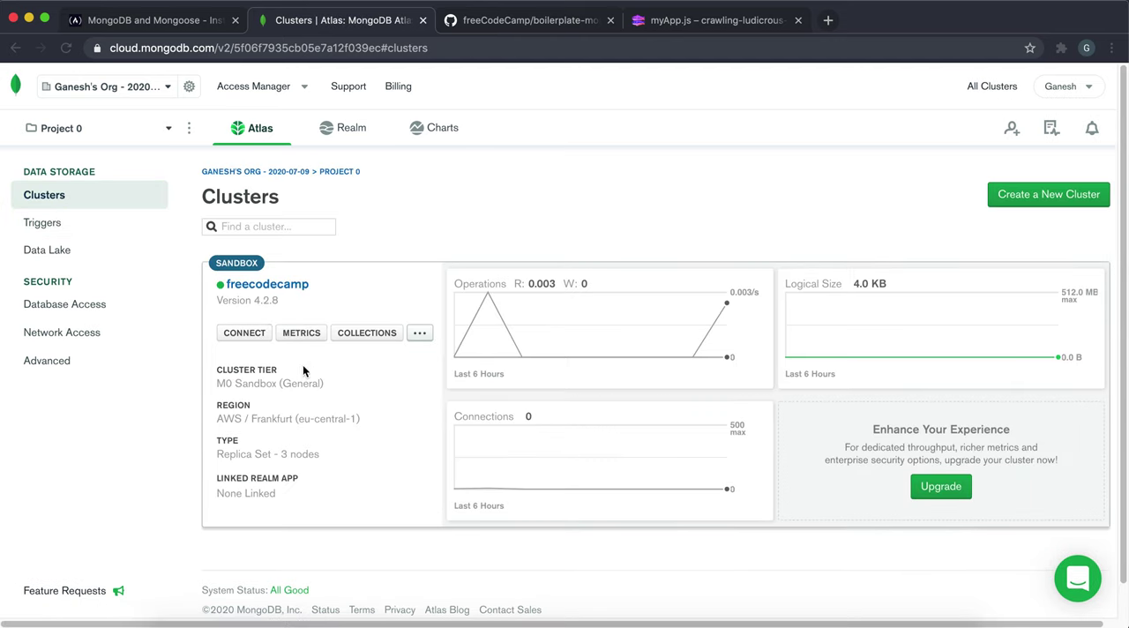
click(693, 29)
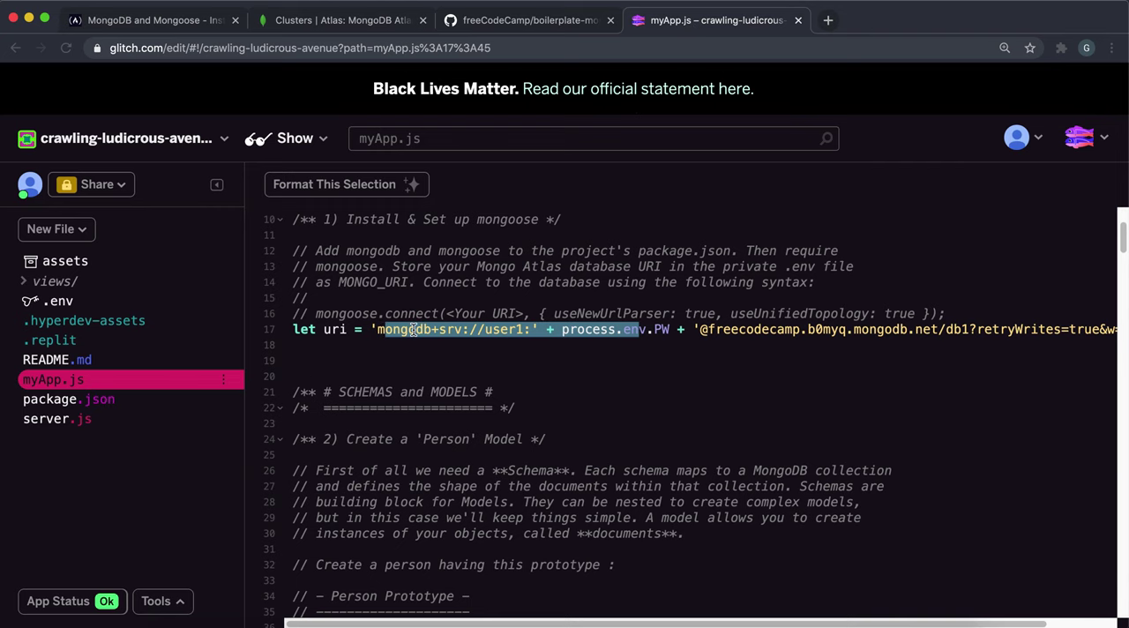
- Inspect the URI on line 17 of myApp.js, including its database name
drag(378, 329, 496, 328)
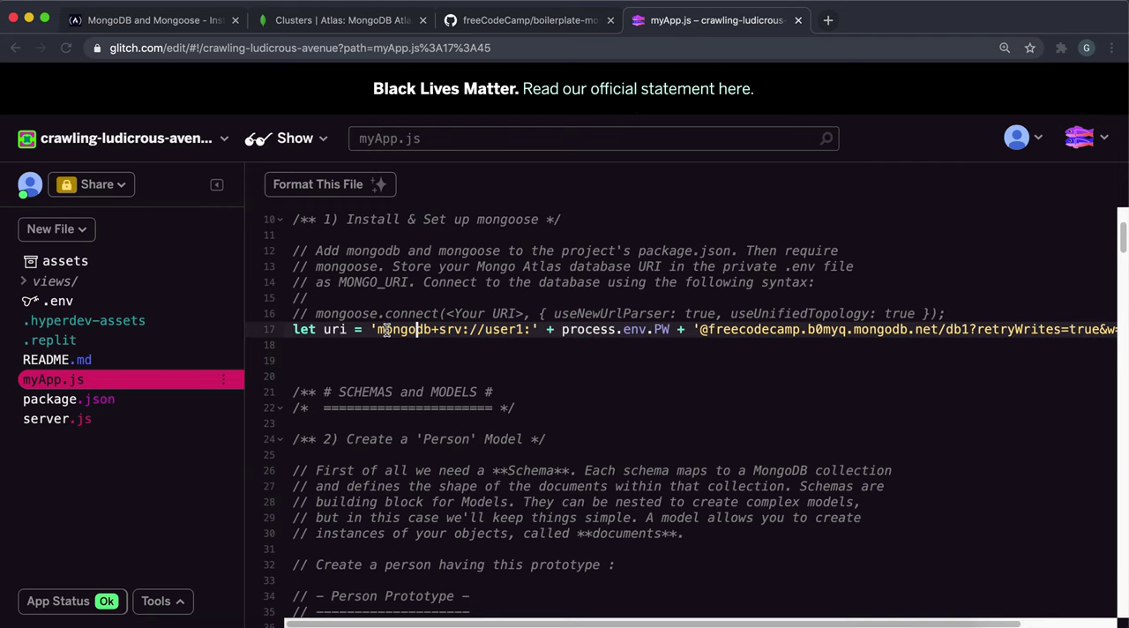
click(492, 327)
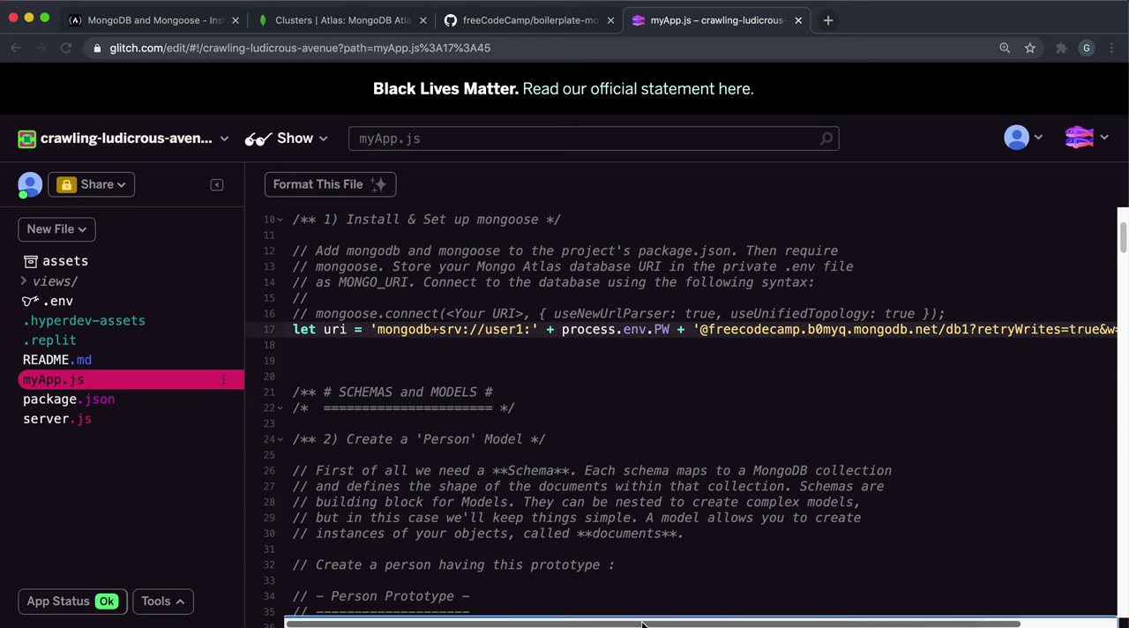
drag(643, 624, 737, 624)
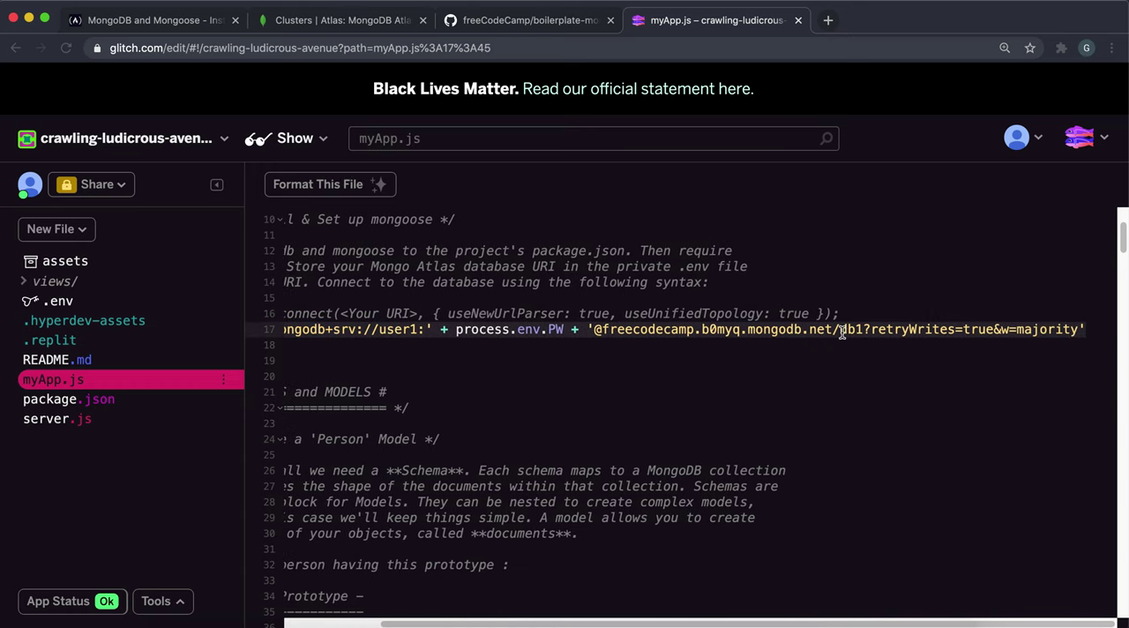
drag(840, 329, 856, 329)
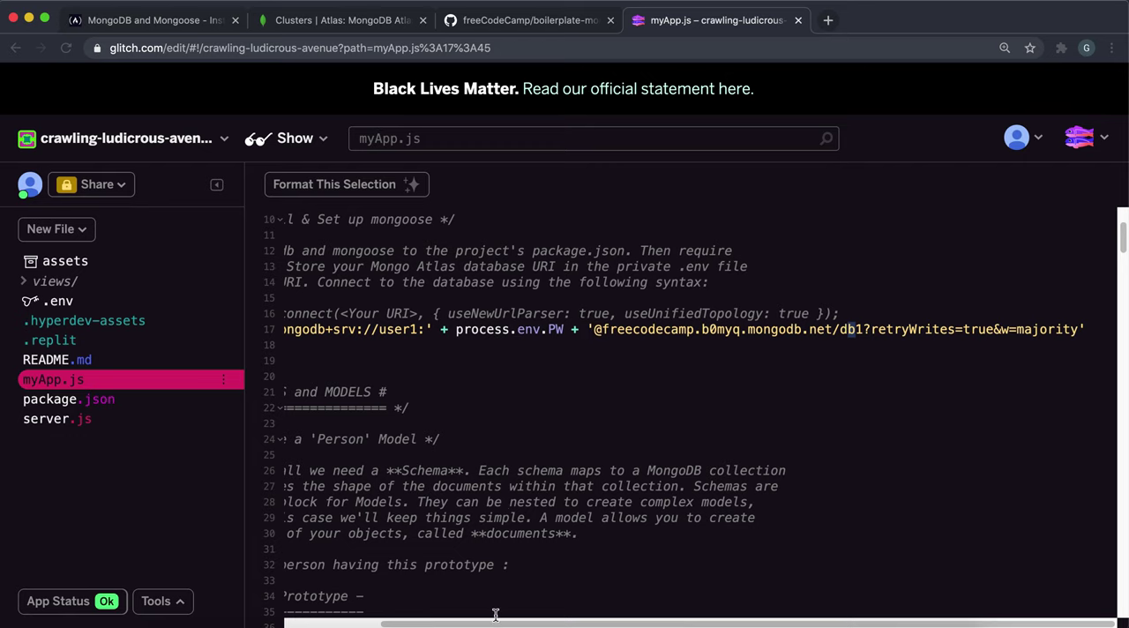
drag(501, 624, 345, 591)
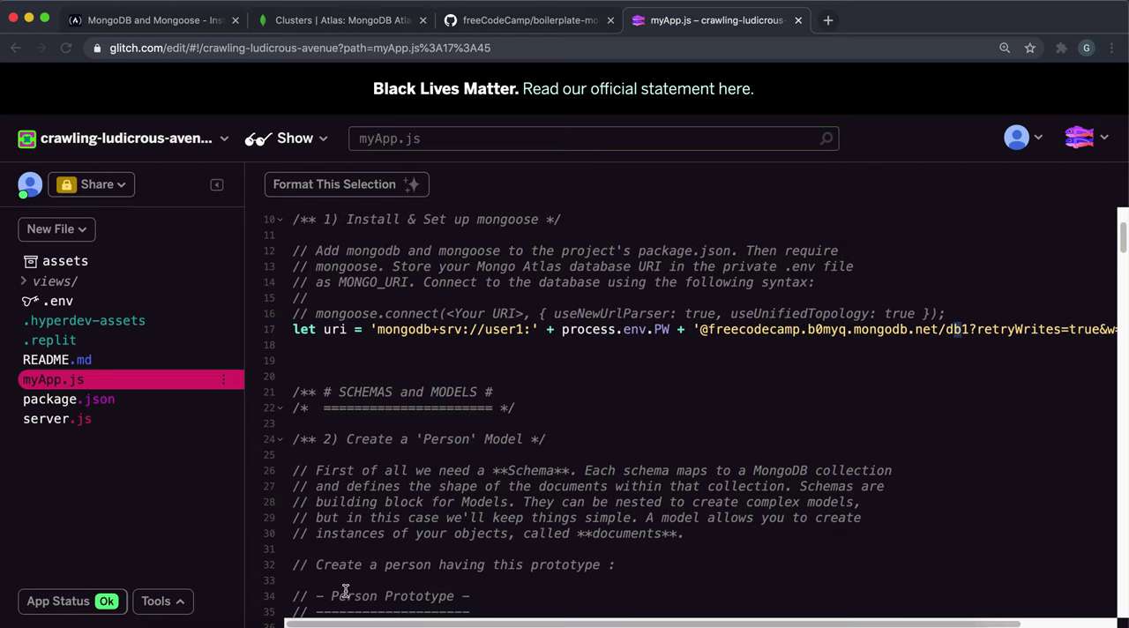
- Check the PW variable in .env, then return to myApp.js
click(162, 305)
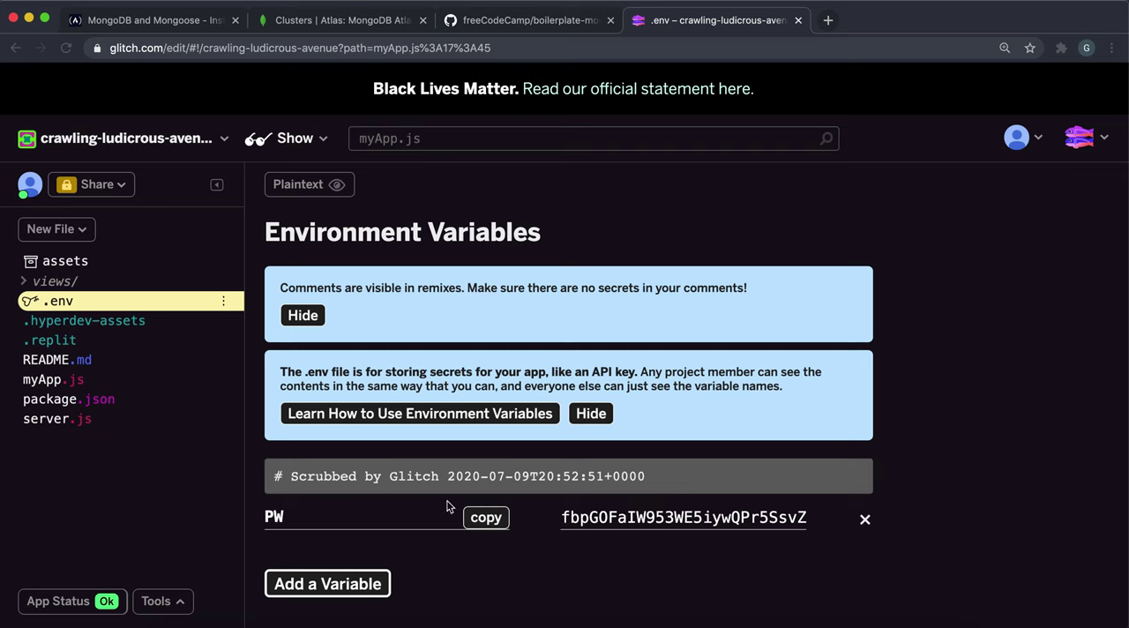
click(74, 383)
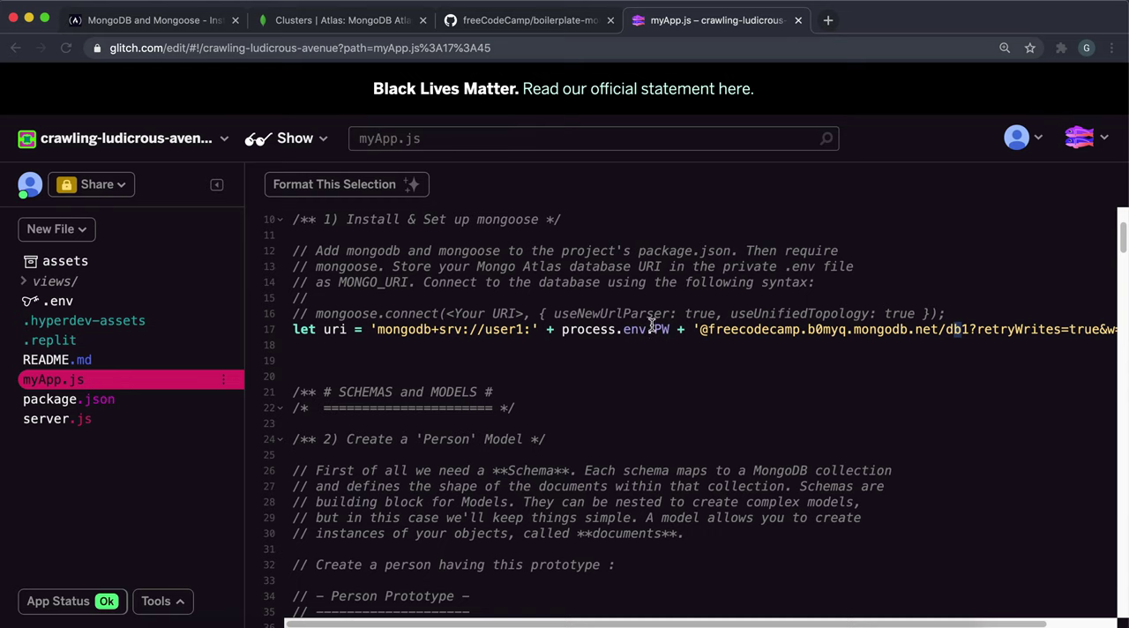
scroll(653, 494, right, 2)
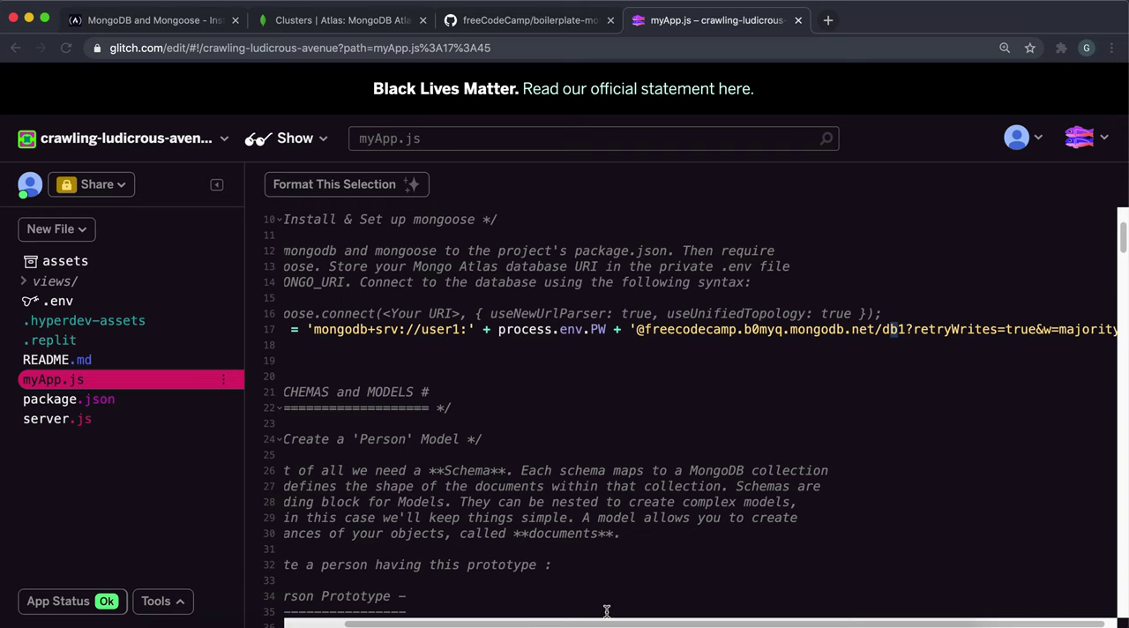
scroll(602, 625, left, 2)
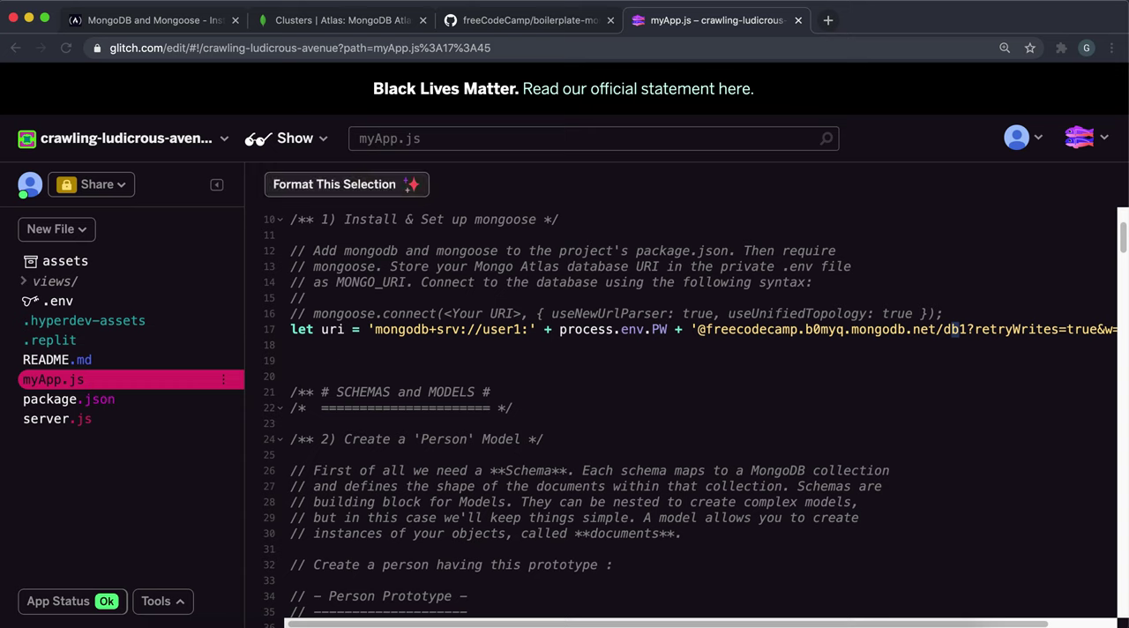
click(196, 21)
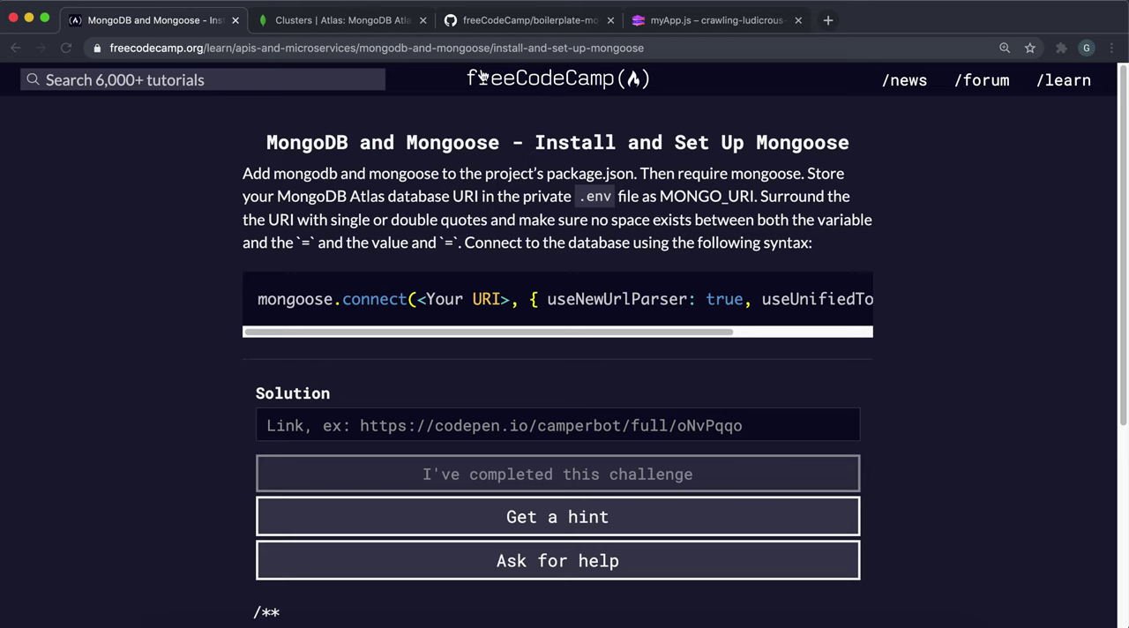
- Confirm mongoose ^5.9.20 in package.json and open a Glitch terminal panel
click(722, 12)
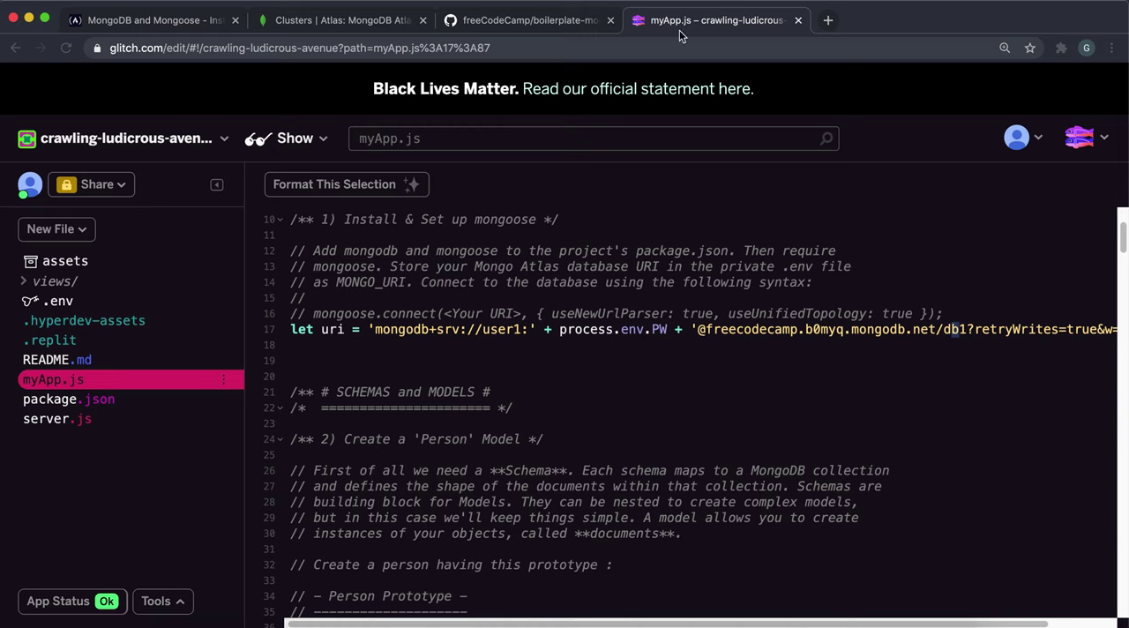
click(78, 401)
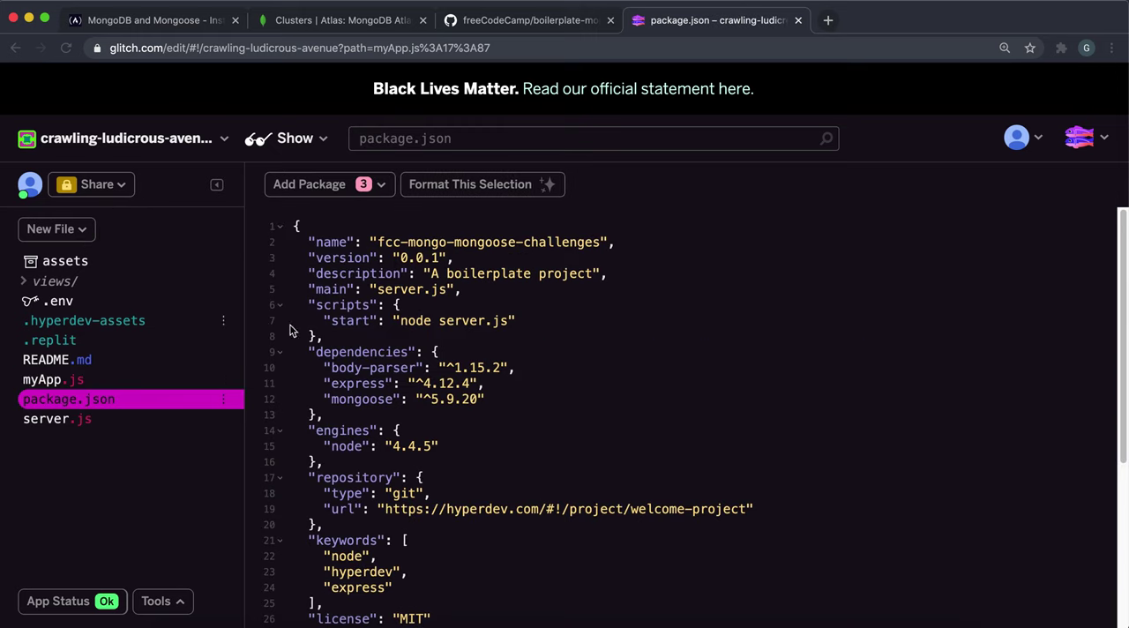
scroll(354, 375, down, 5)
scroll(355, 375, up, 3)
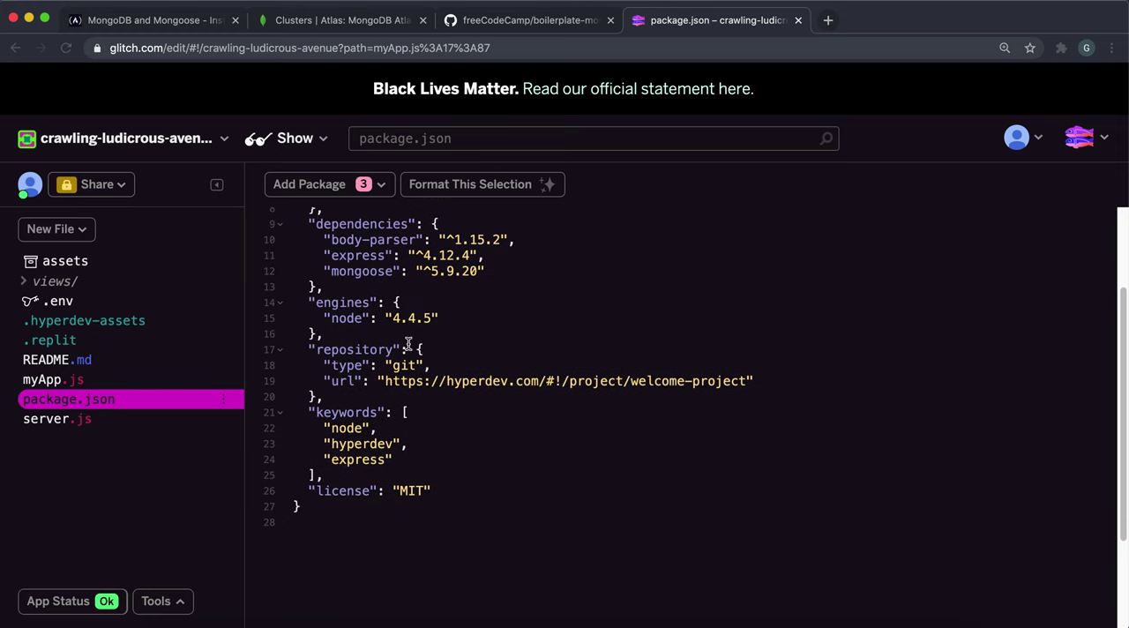
scroll(426, 429, up, 1)
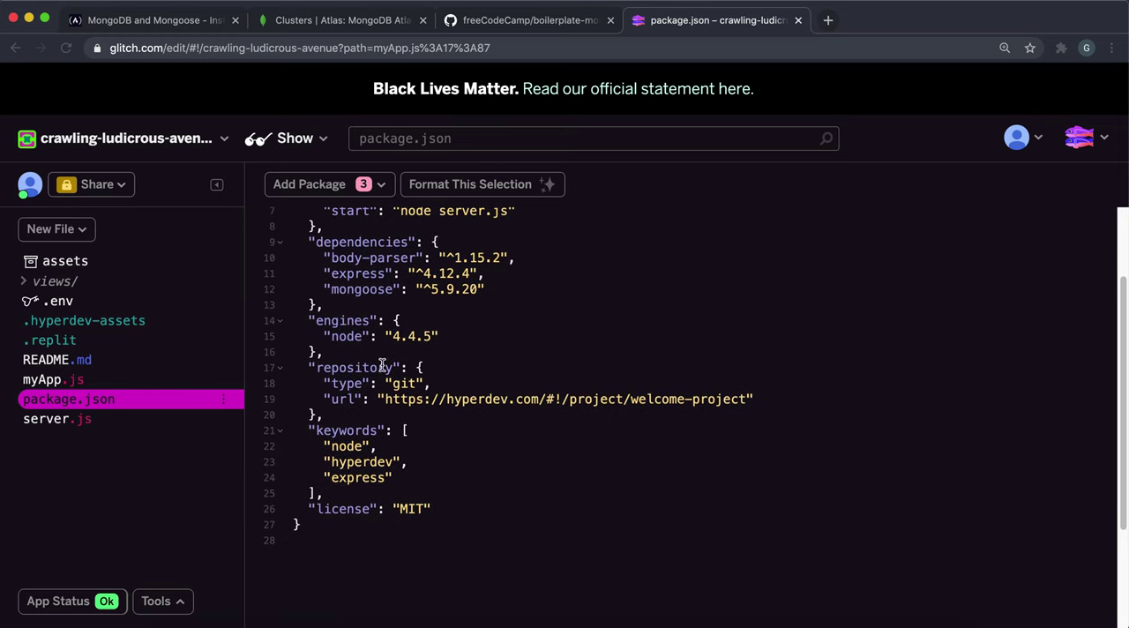
scroll(381, 365, up, 3)
drag(323, 399, 476, 400)
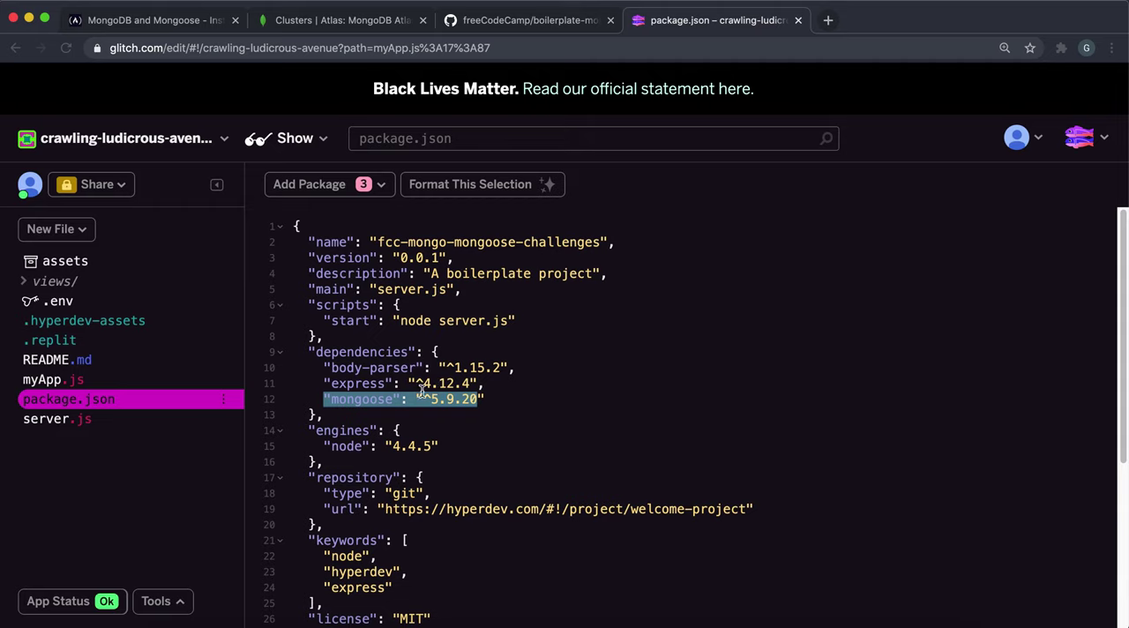
click(172, 600)
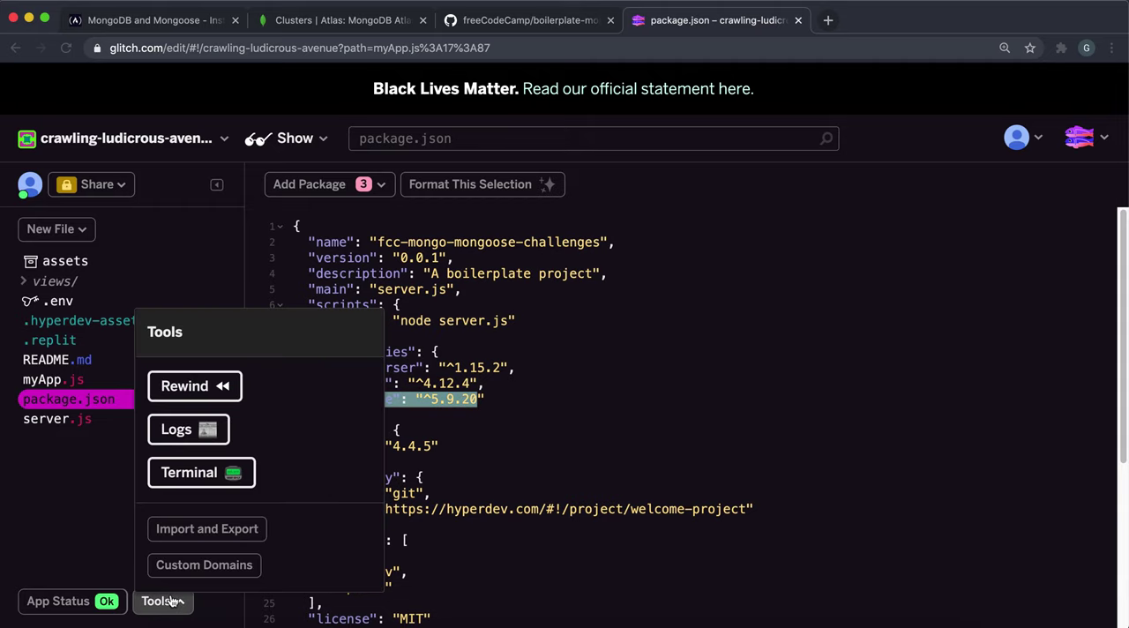
click(210, 473)
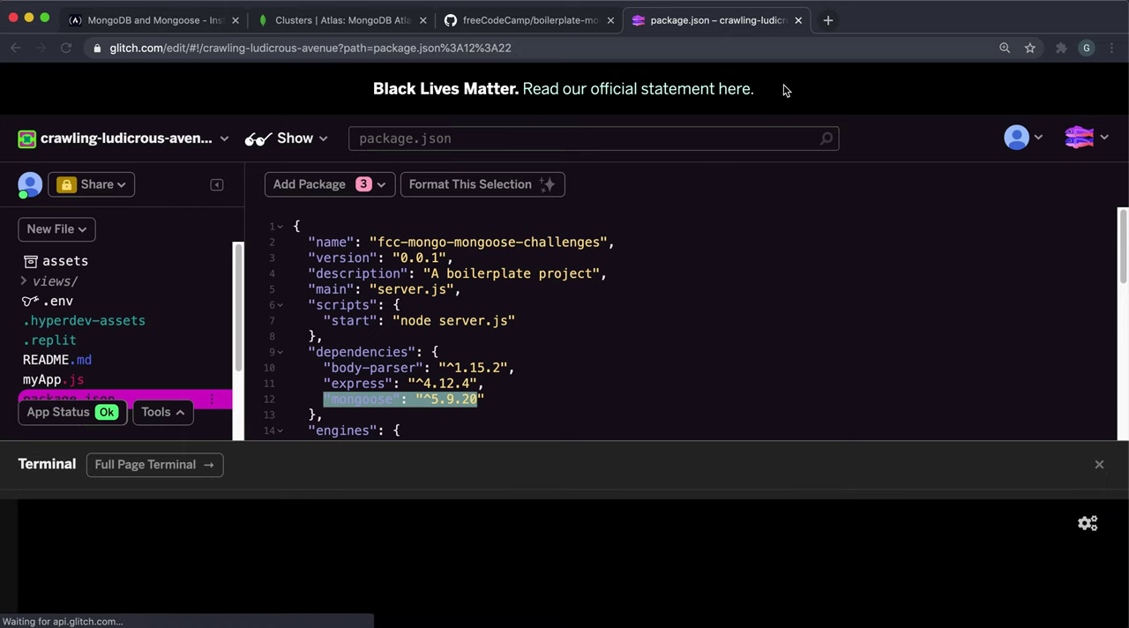
- Look up the mongodb npm package (version 3.5.9) through a web search
click(827, 20)
text(m)
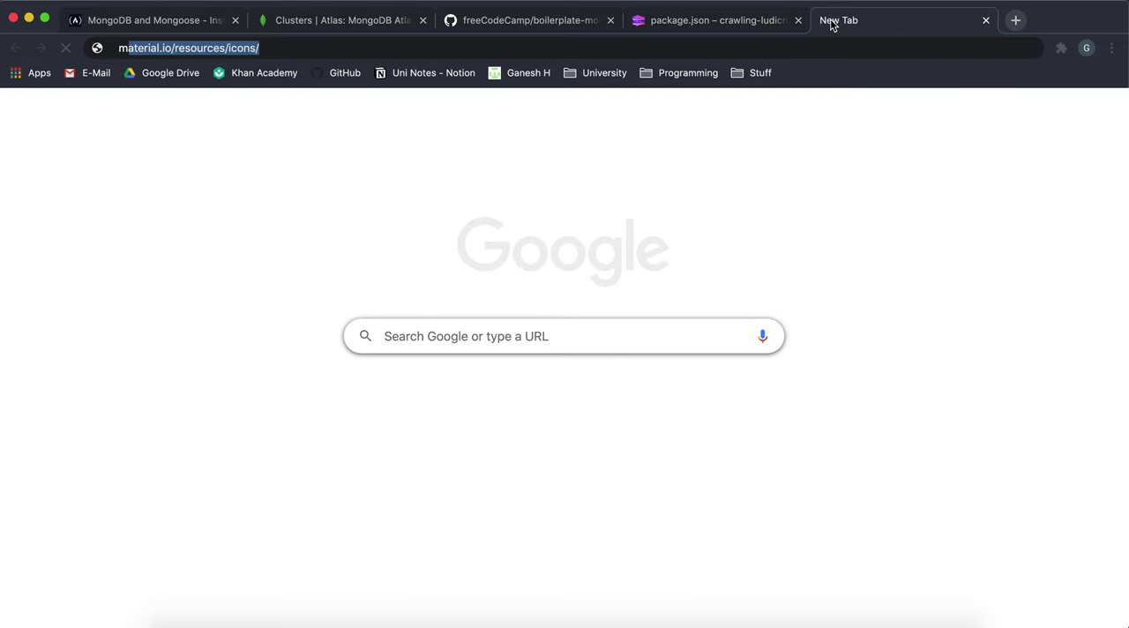
text(ongodb )
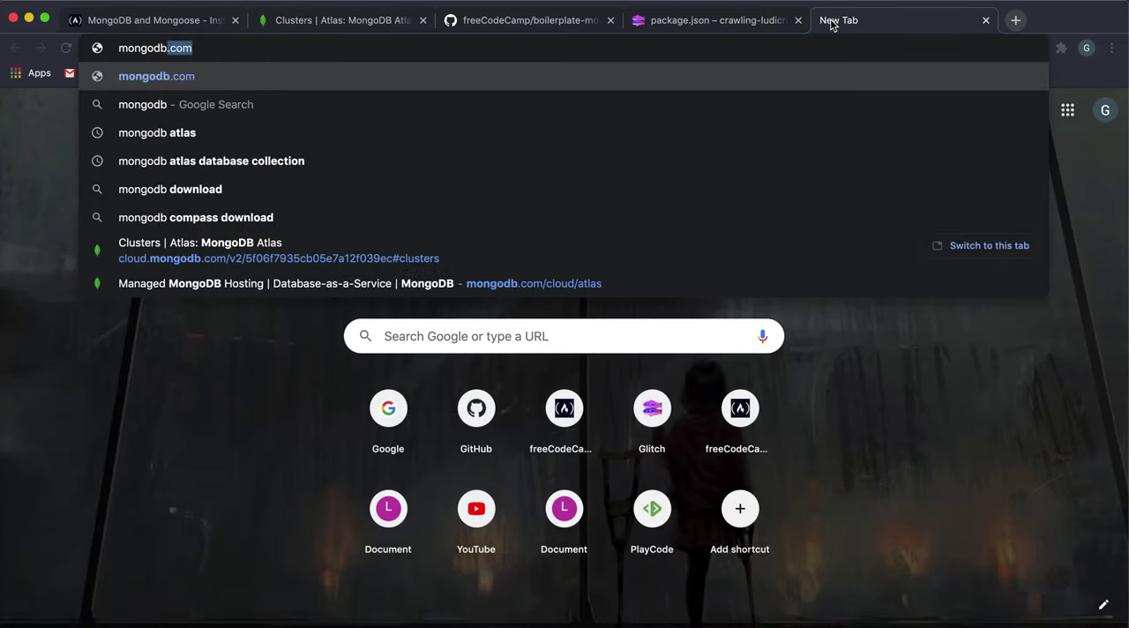
text(npm)
key(Return)
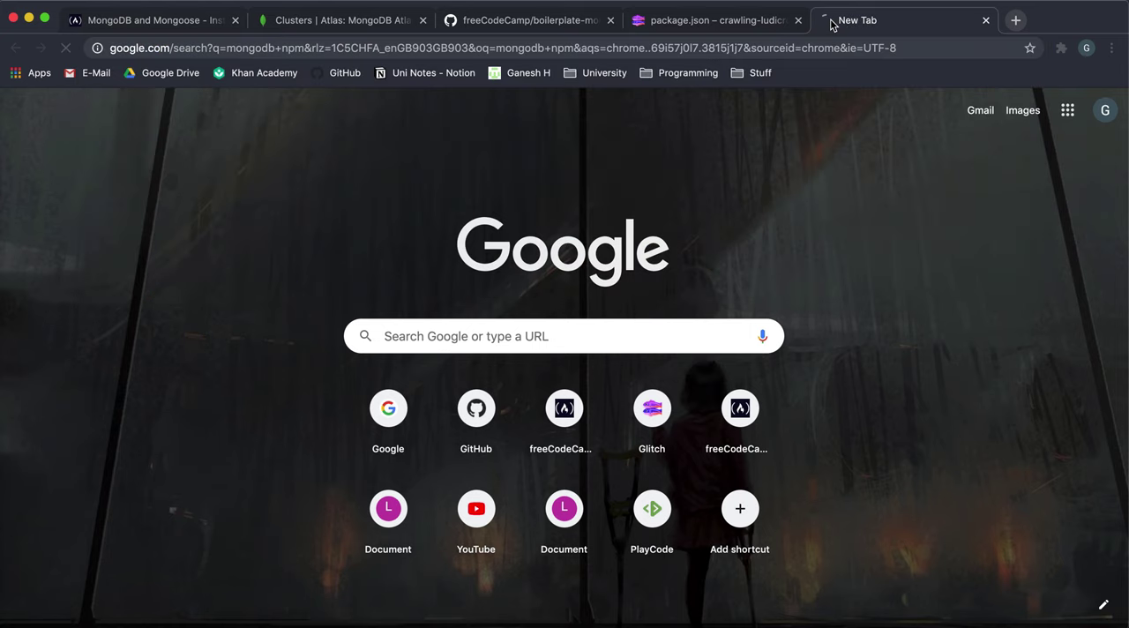
click(188, 224)
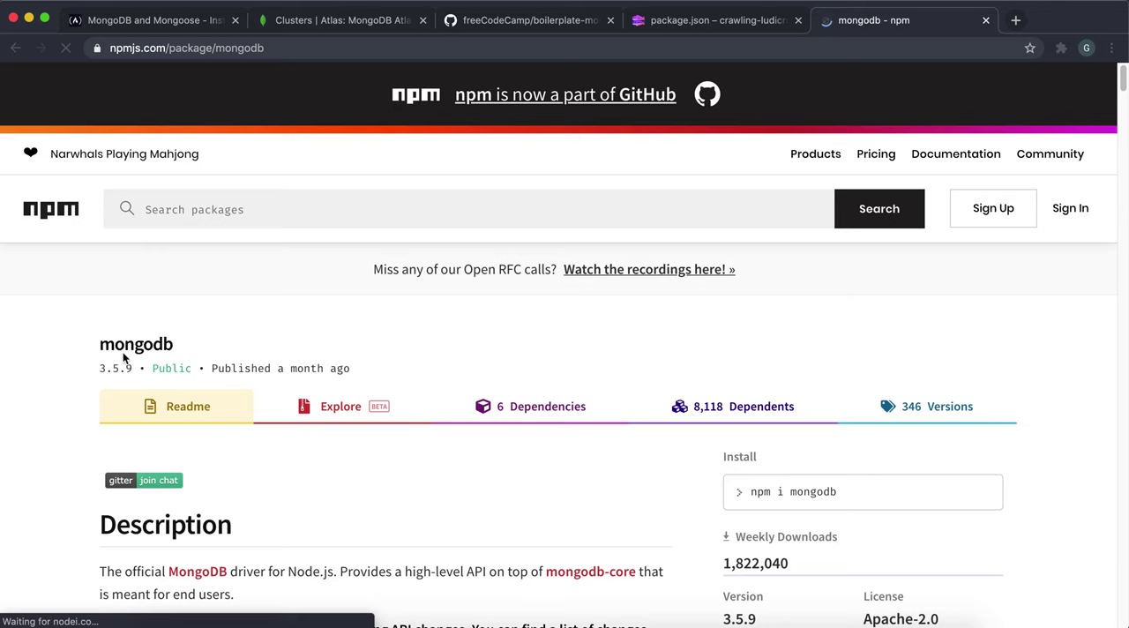
double_click(119, 344)
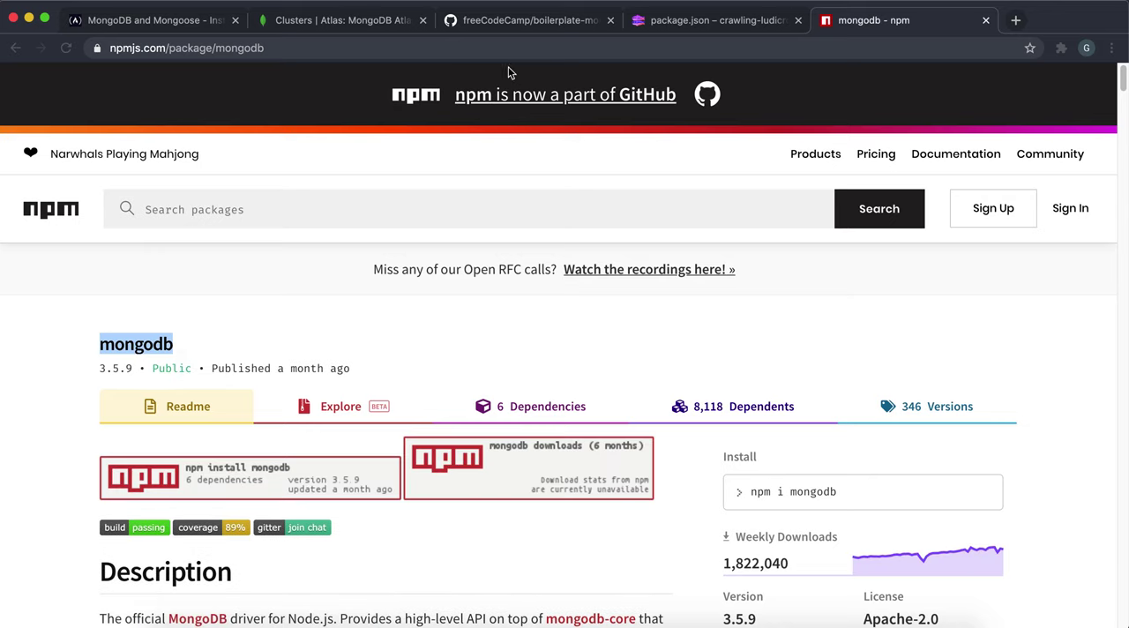
click(715, 20)
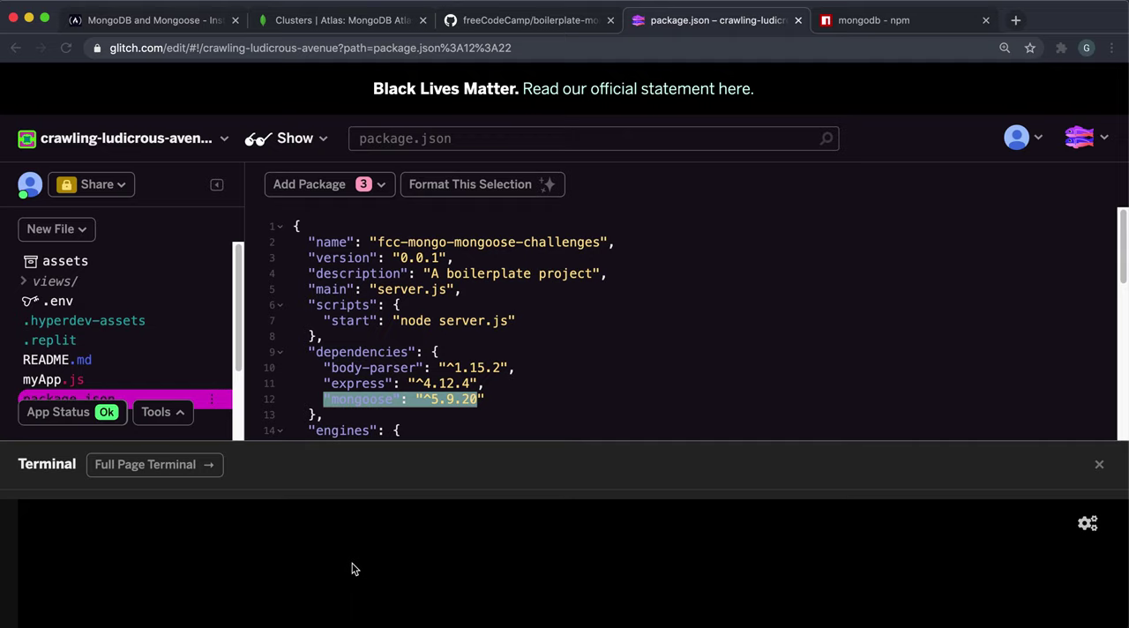
click(531, 29)
- Run npm install mongodb in the Glitch terminal
click(873, 28)
scroll(847, 217, down, 3)
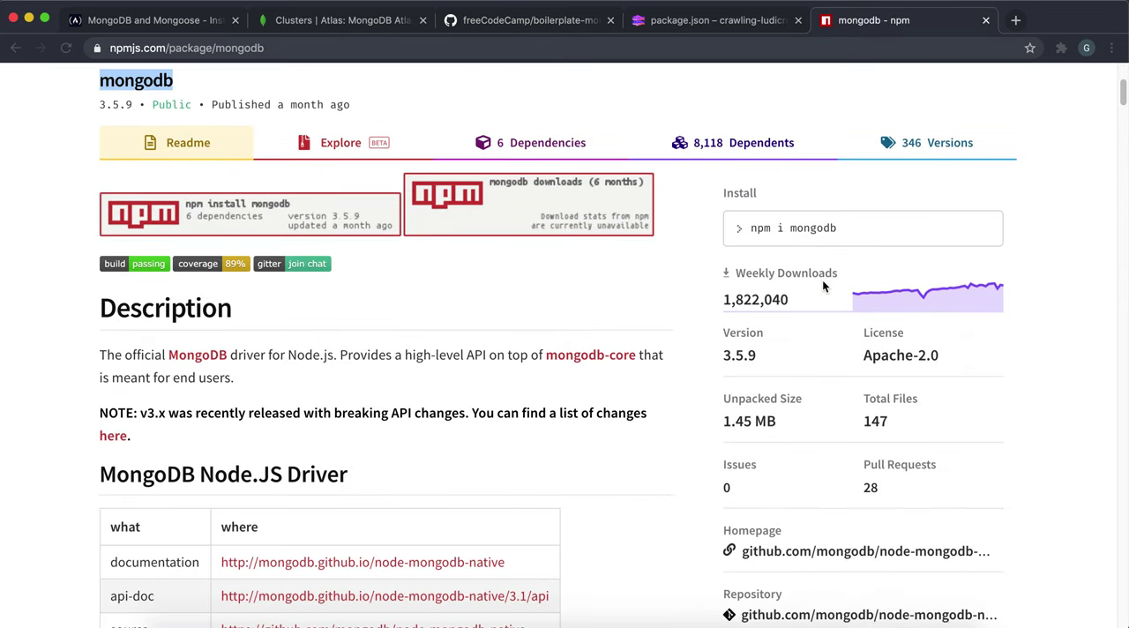
scroll(385, 394, down, 3)
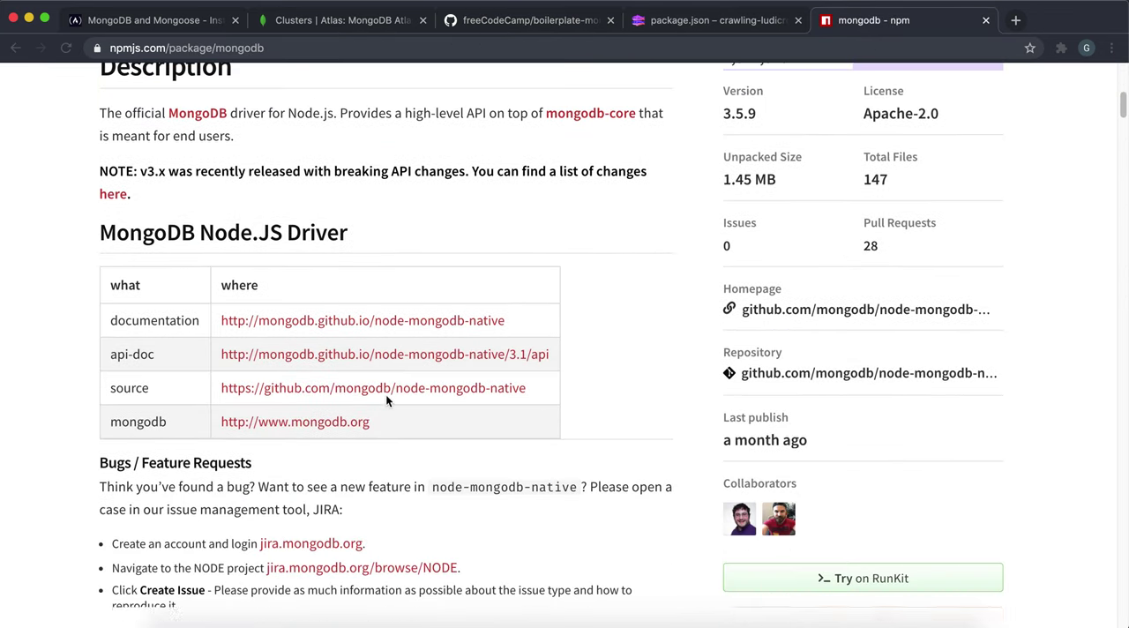
click(644, 24)
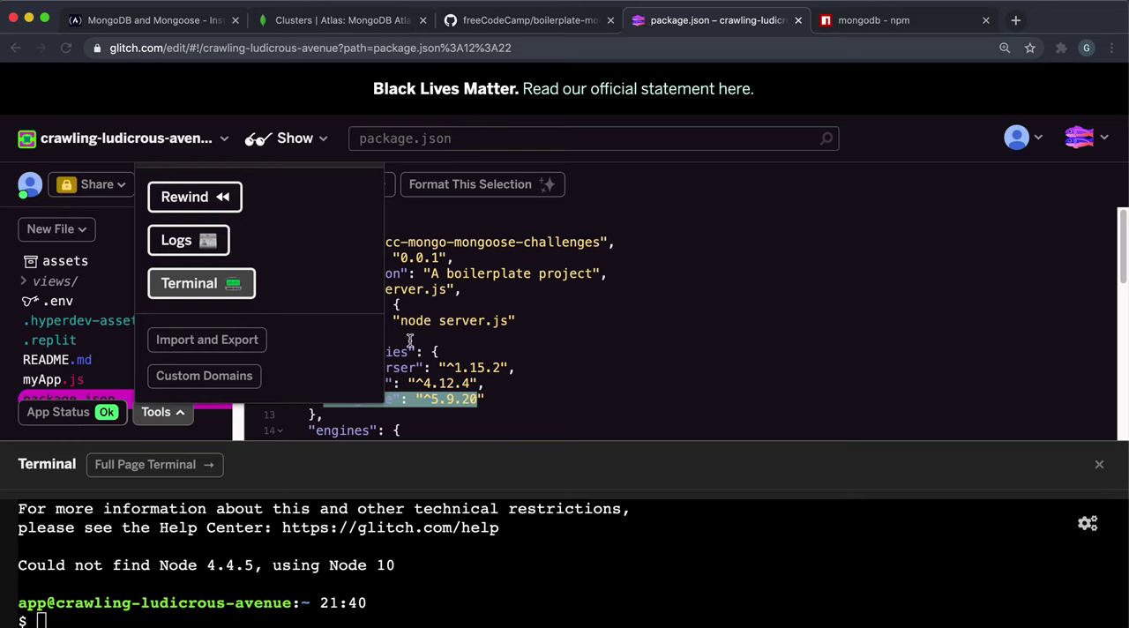
click(205, 615)
text(np)
text(m install )
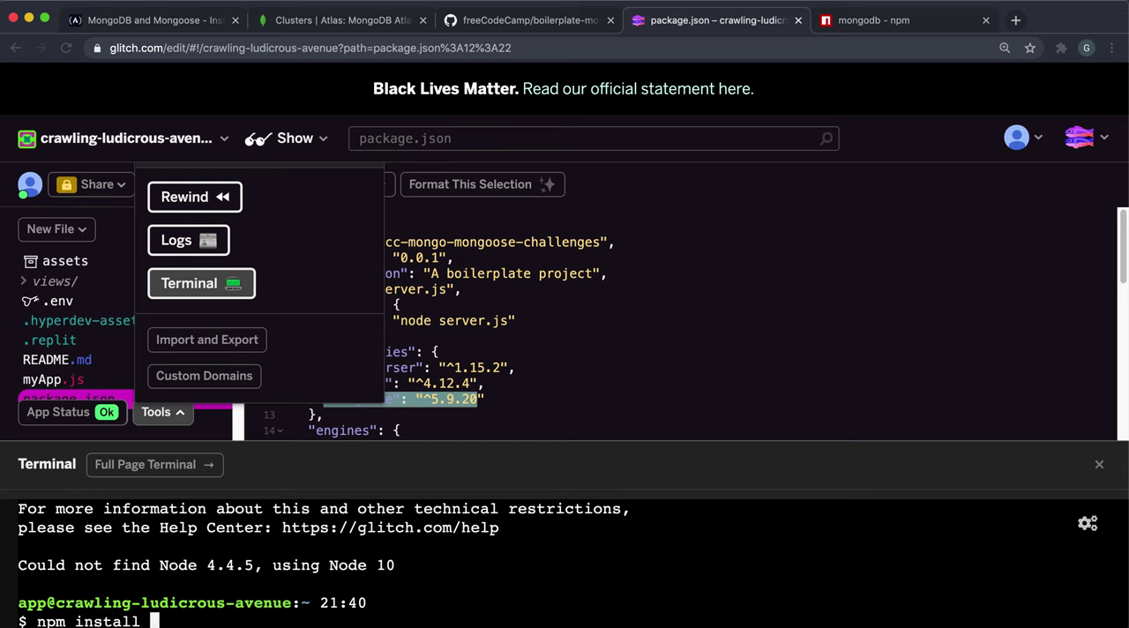
text(mongodb)
key(Return)
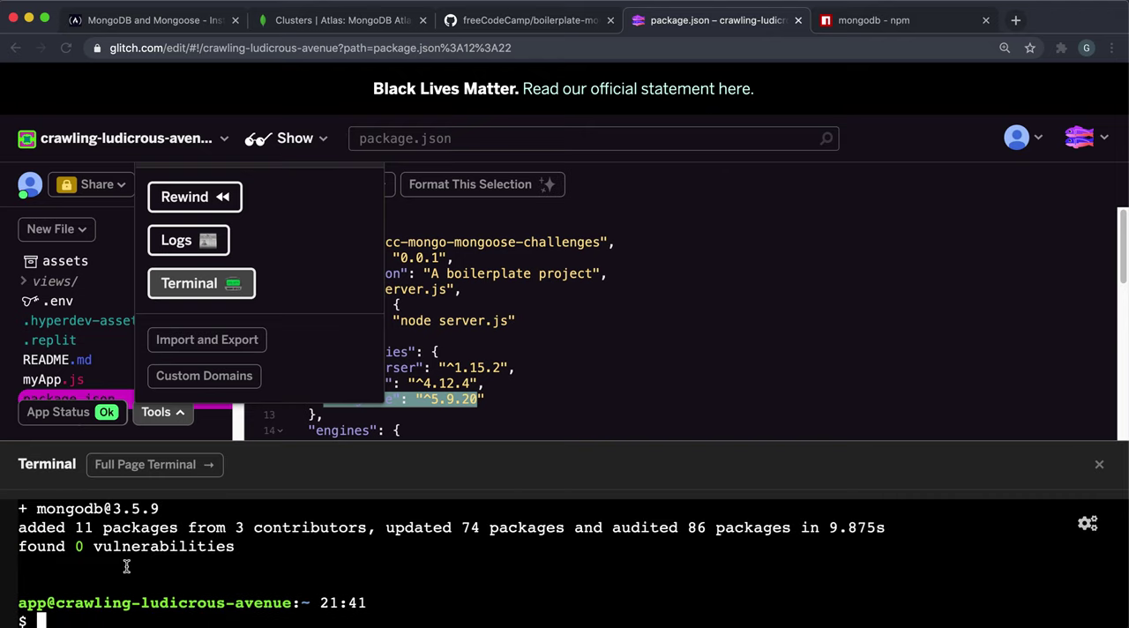
double_click(82, 527)
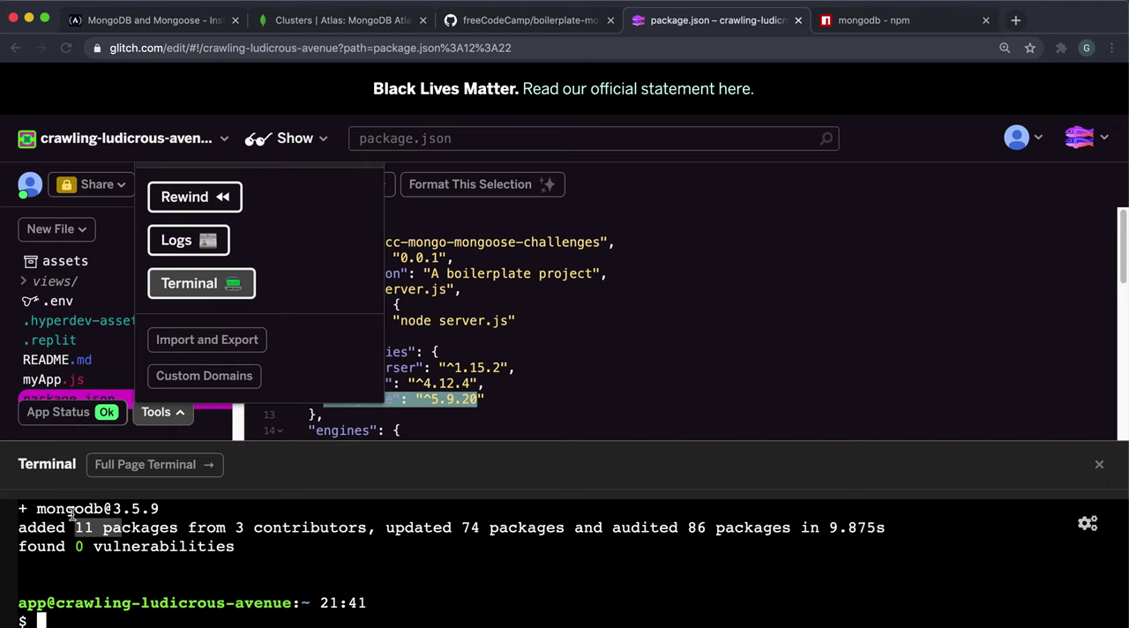
drag(56, 509, 131, 510)
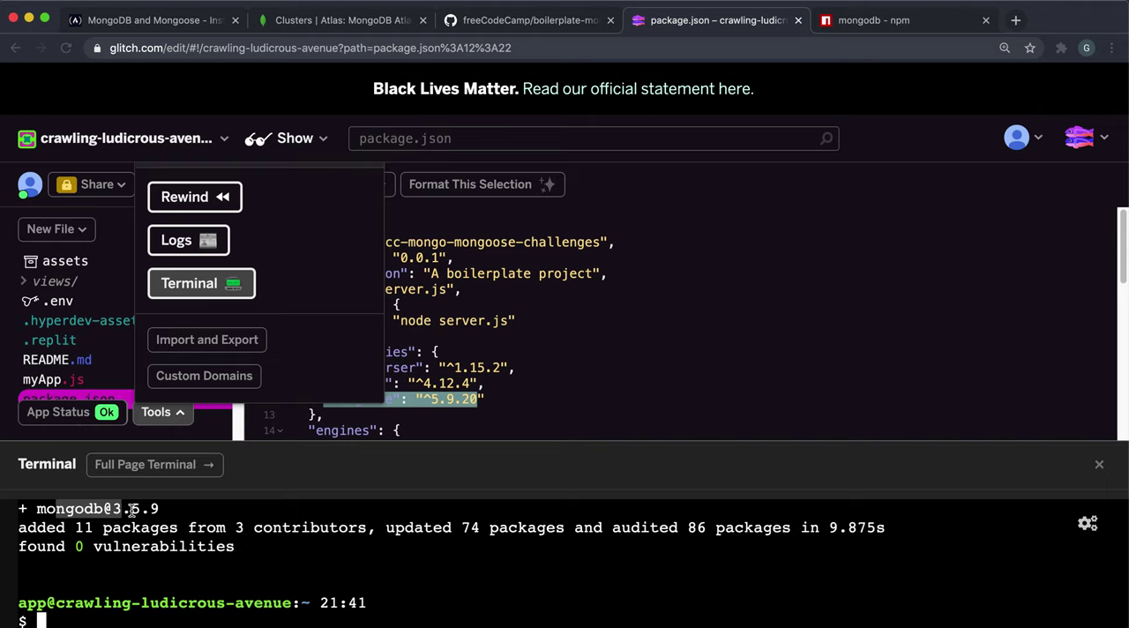
click(1100, 465)
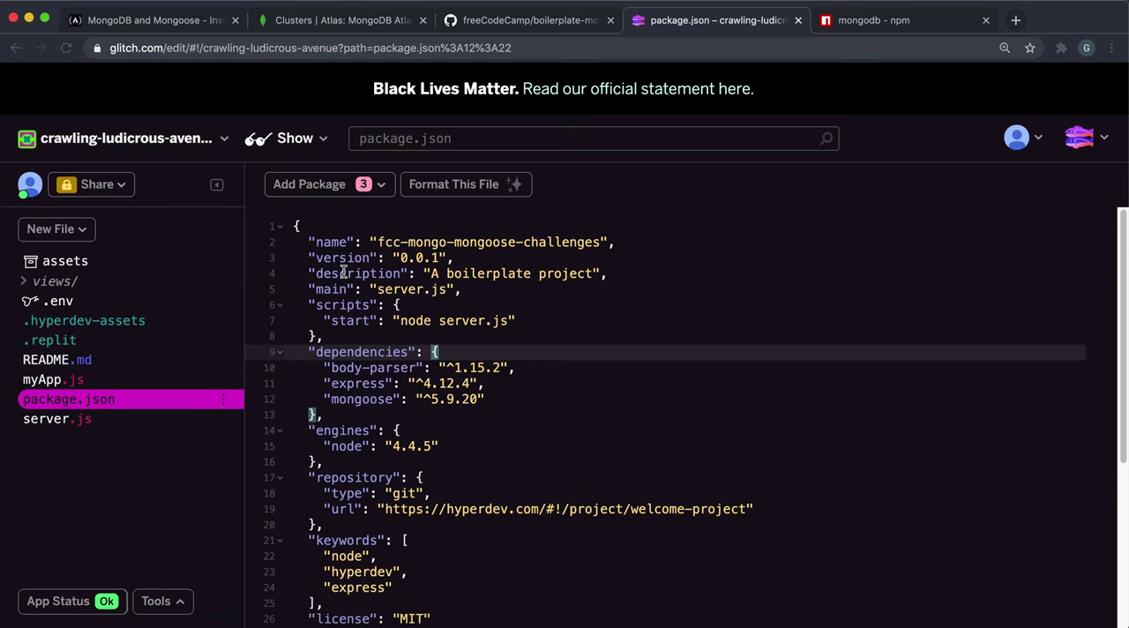
click(134, 379)
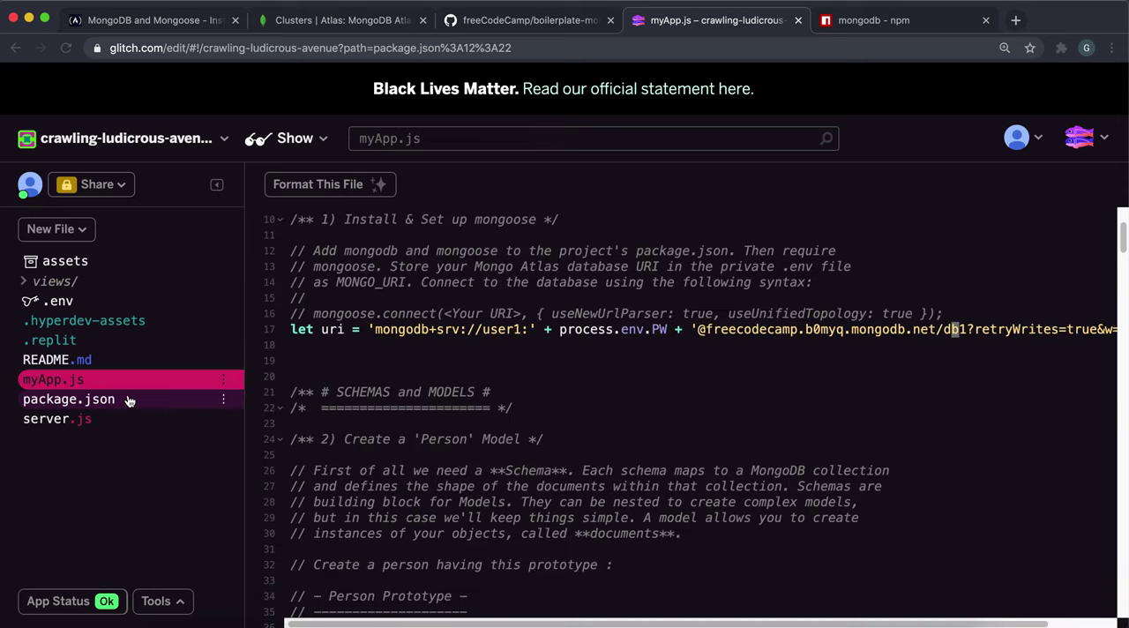
click(129, 399)
scroll(425, 386, down, 2)
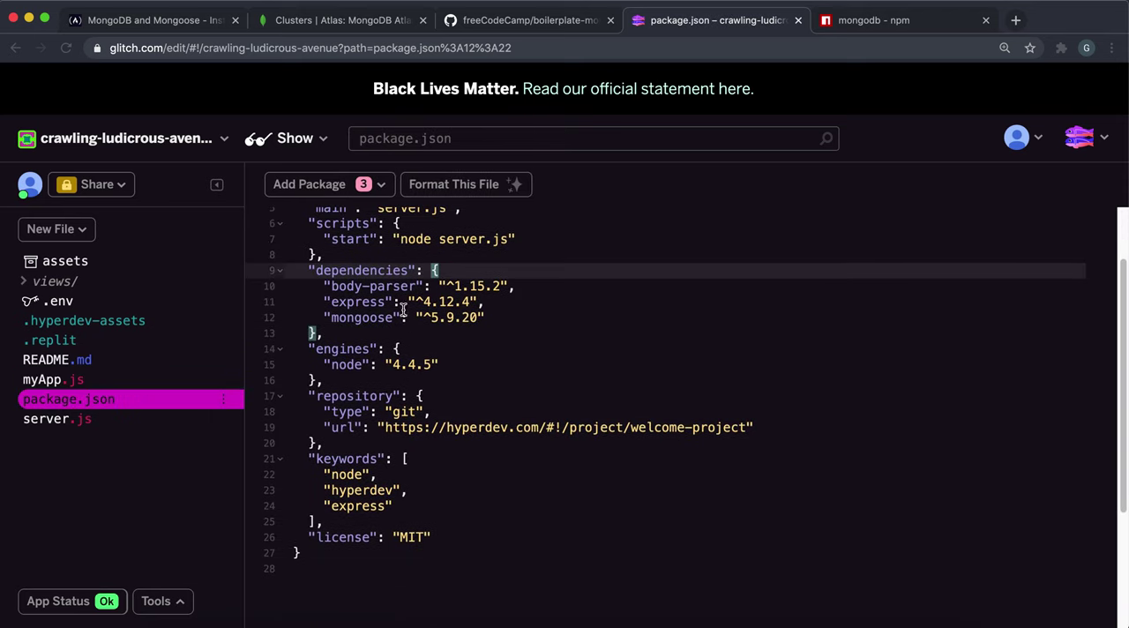
scroll(408, 375, up, 2)
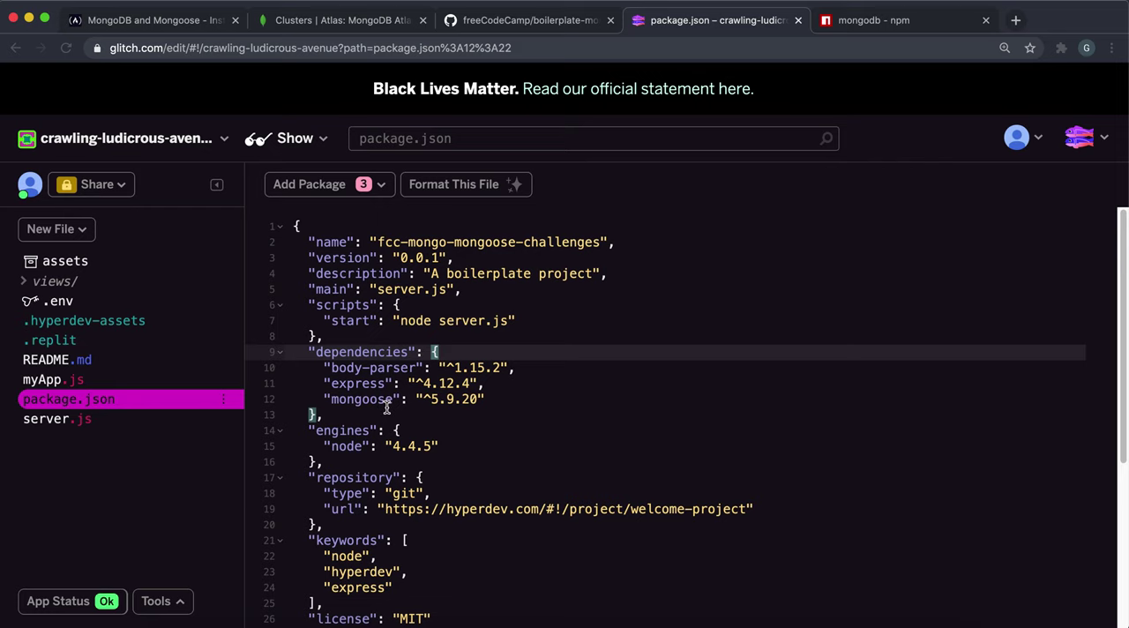
scroll(386, 408, down, 1)
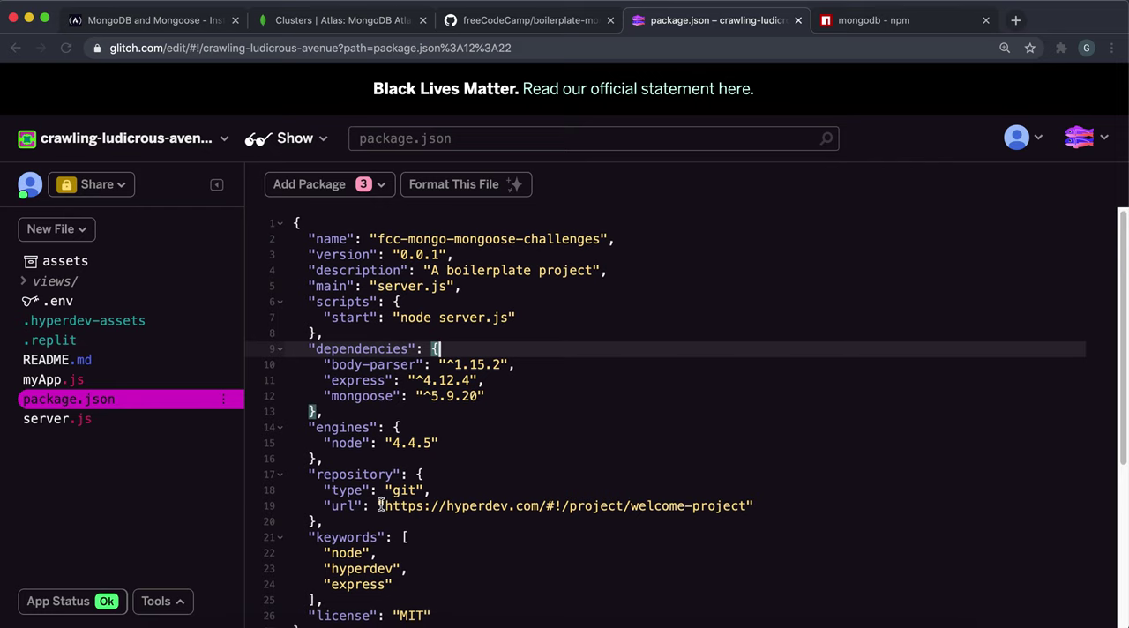
click(148, 23)
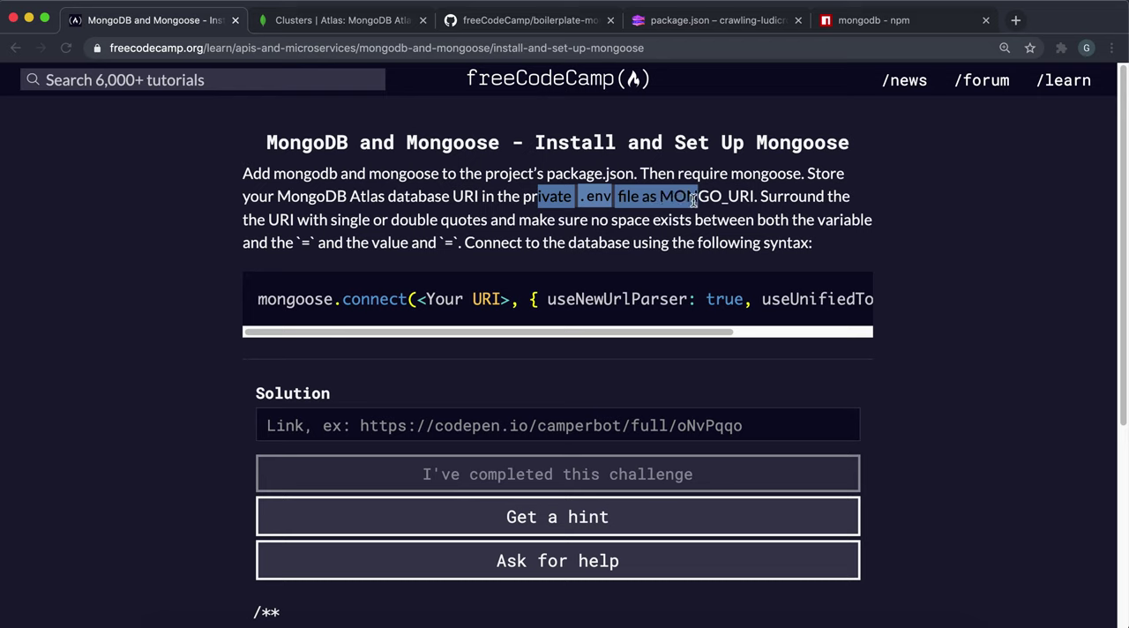
drag(762, 196, 300, 212)
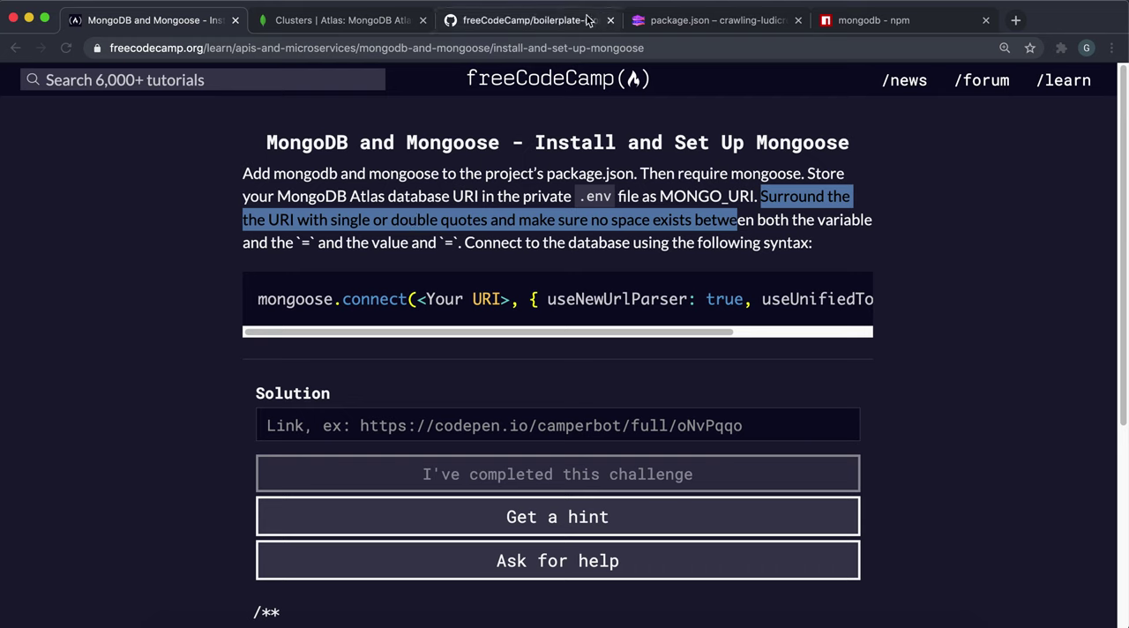
click(637, 21)
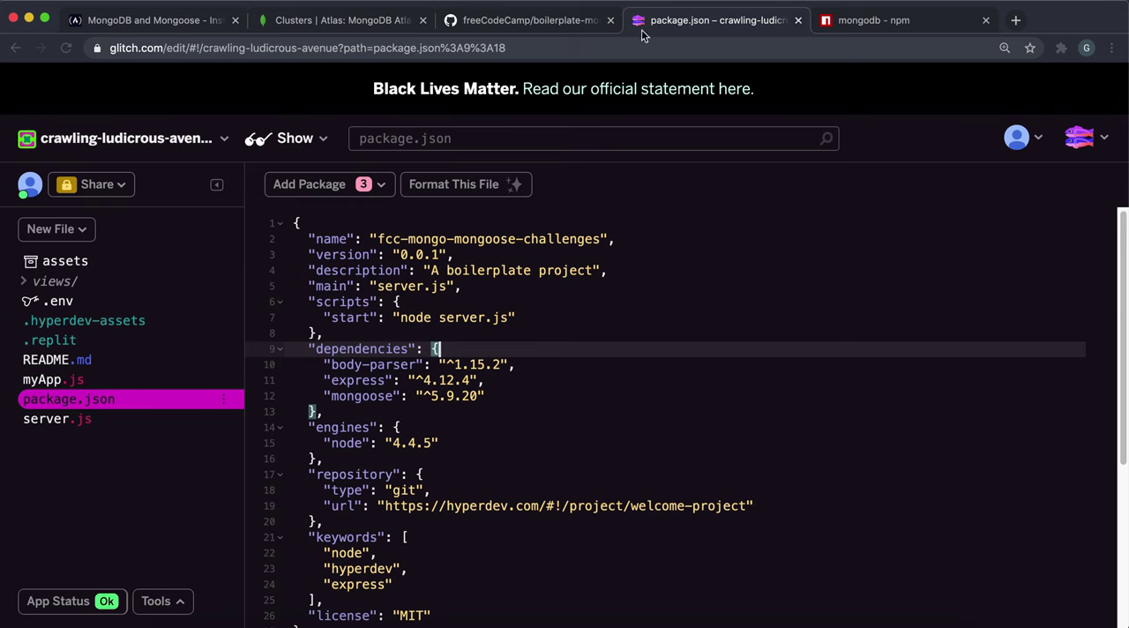
click(76, 381)
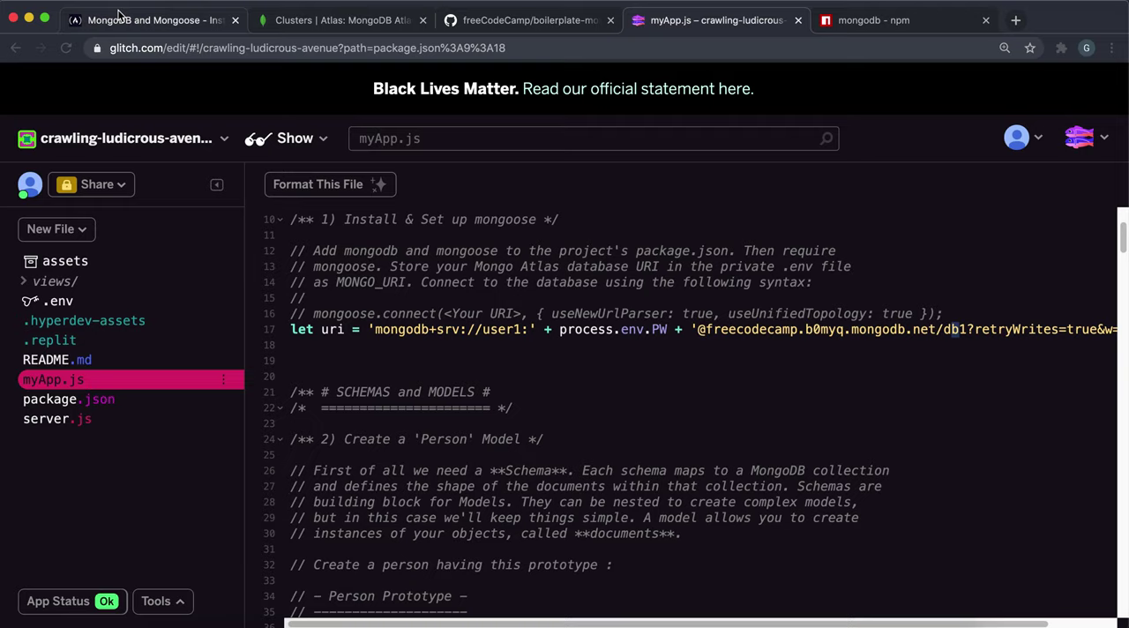
click(122, 22)
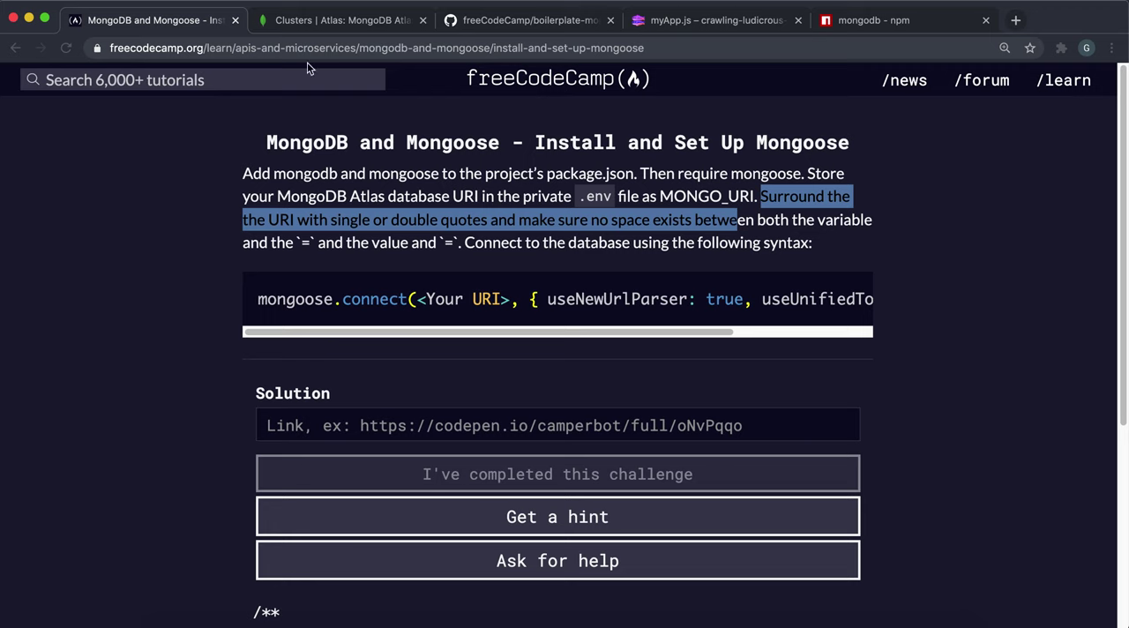
click(320, 24)
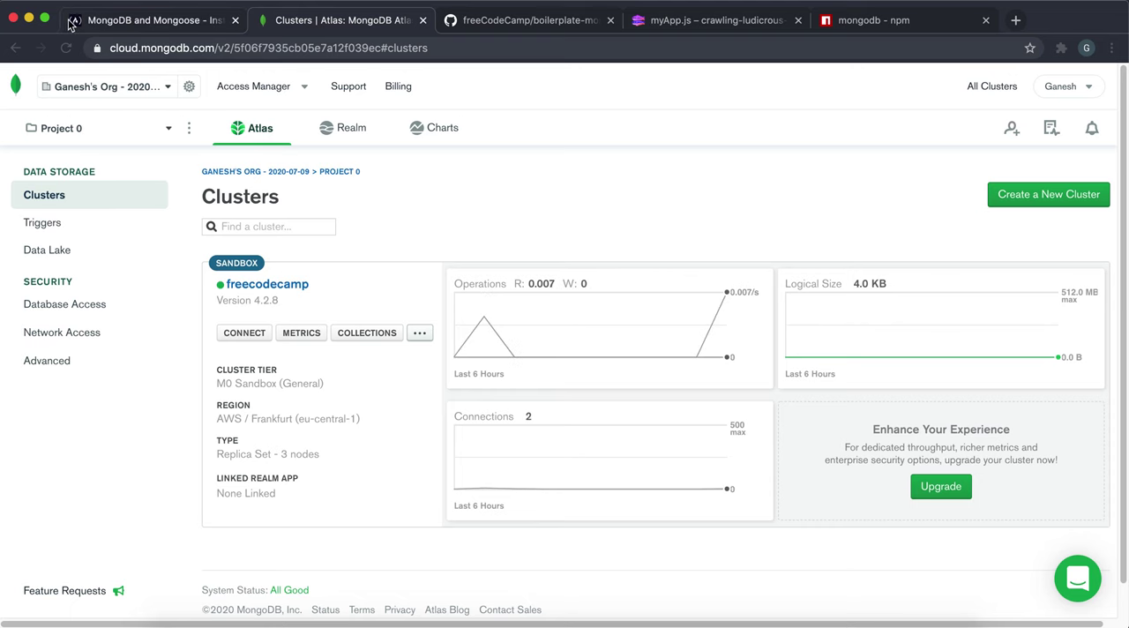
click(71, 23)
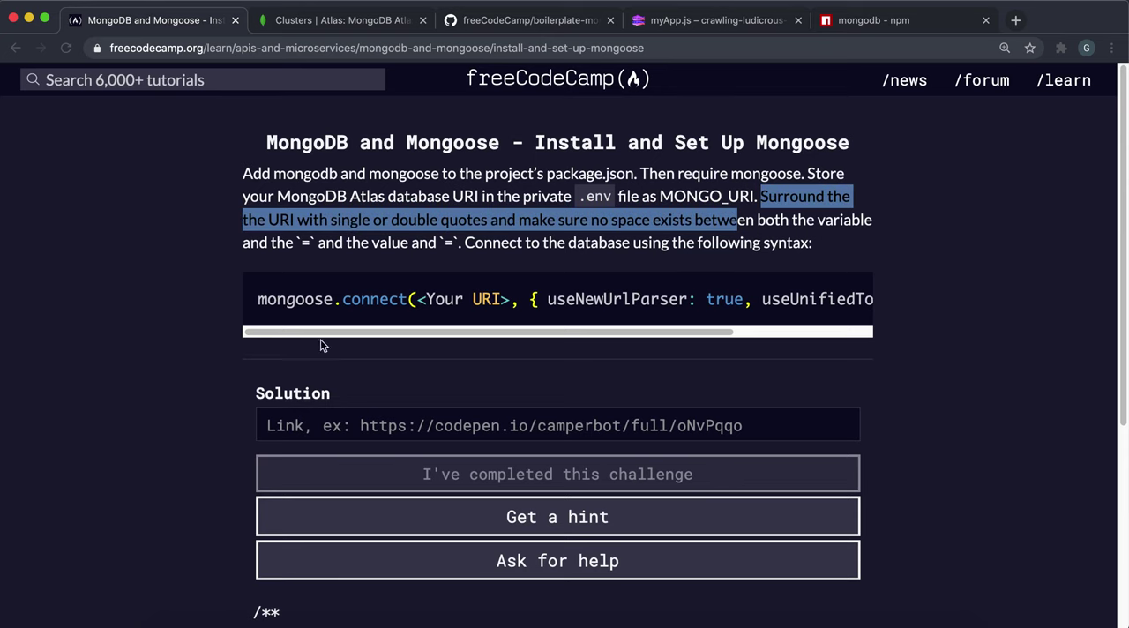
click(339, 27)
click(529, 21)
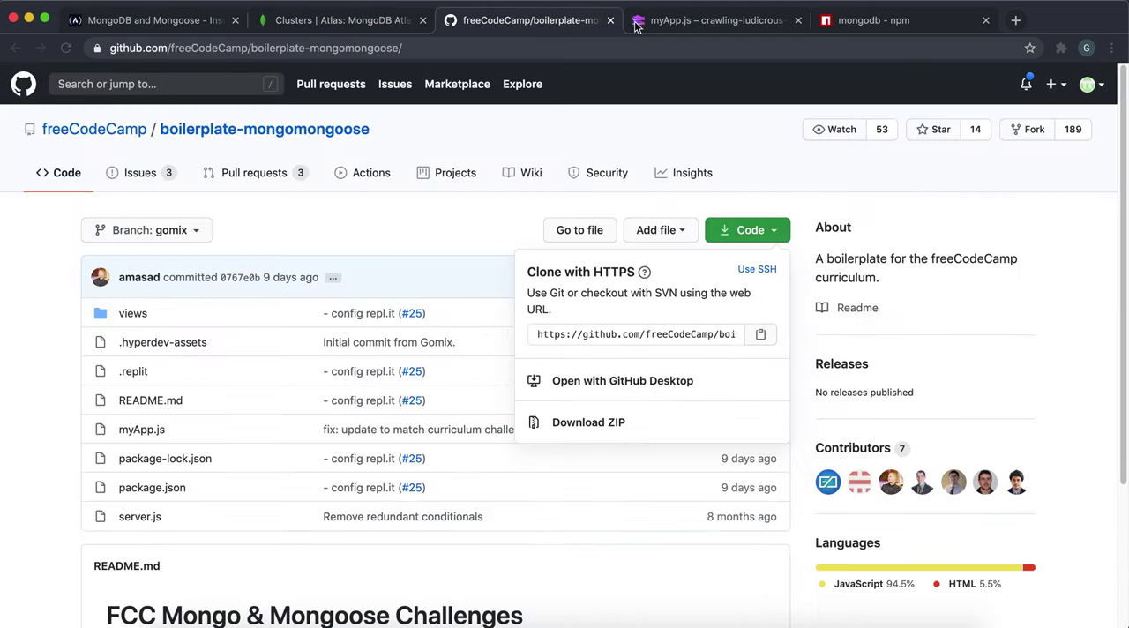
click(657, 21)
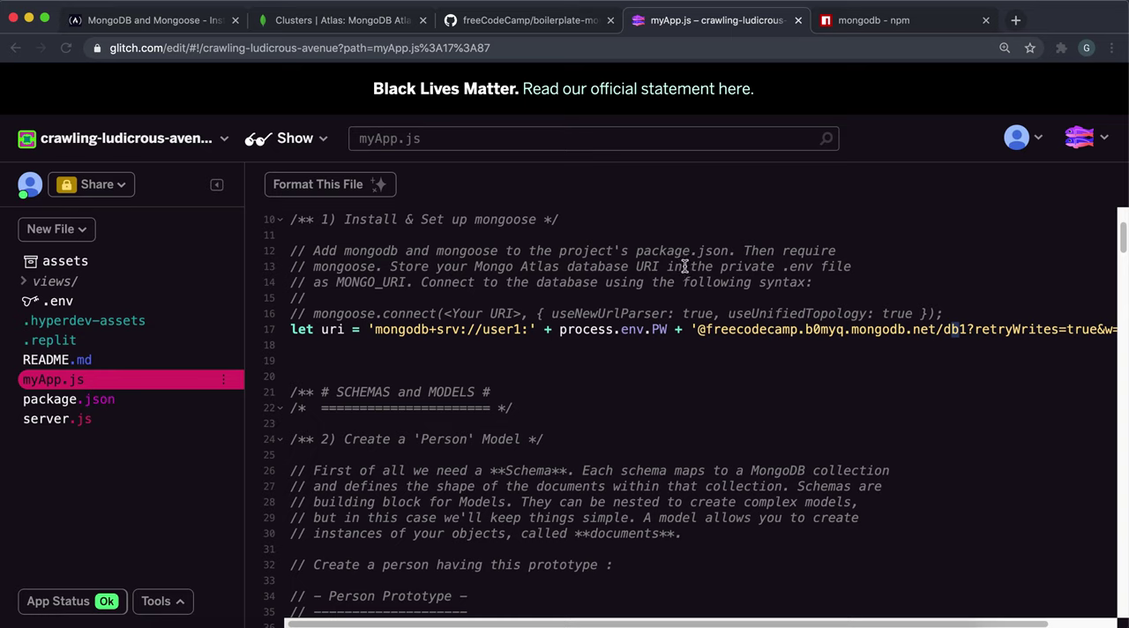
drag(757, 251, 542, 235)
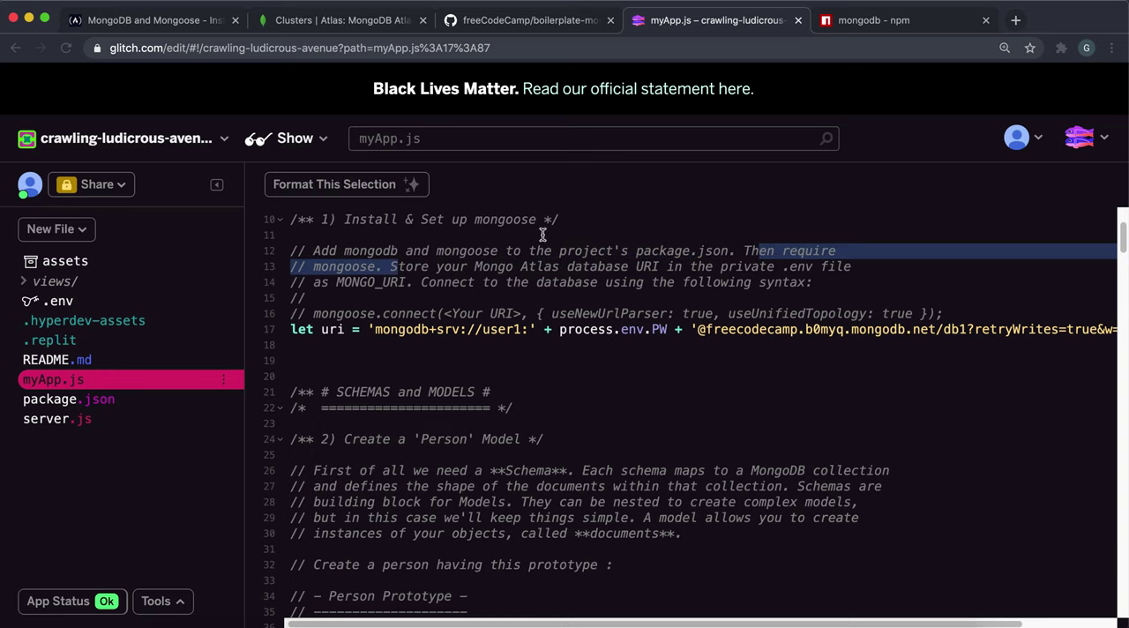
click(293, 220)
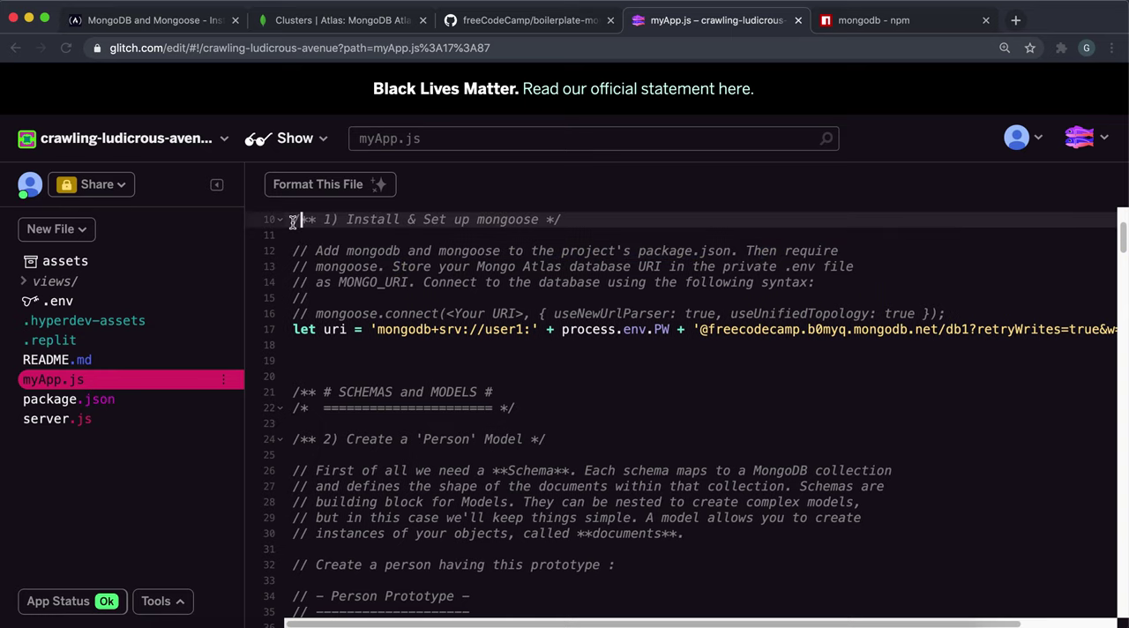
- Add let mongoose = require('mongoose') on line 18 and copy the mongoose.connect example
click(302, 344)
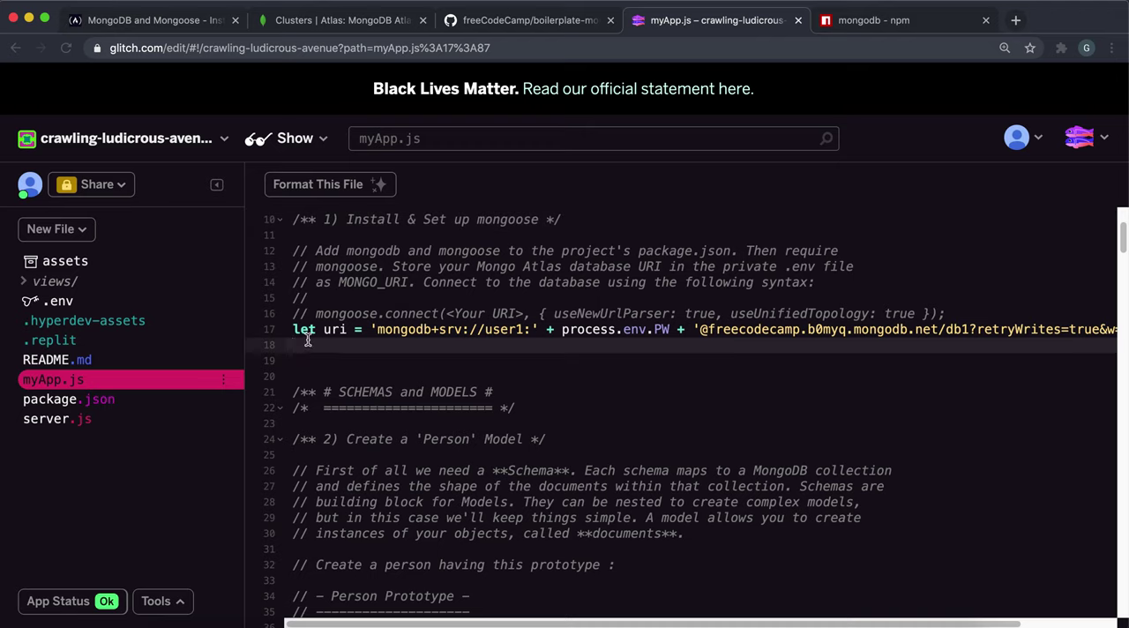
text(let mo)
text(ngoose = )
text(require()
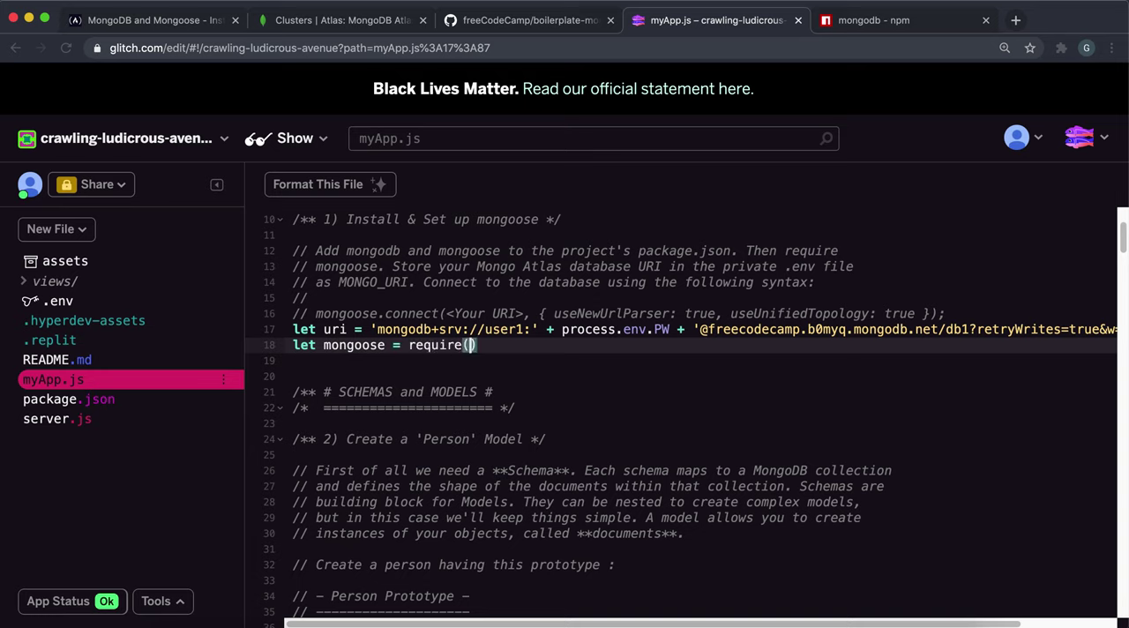
text('mon)
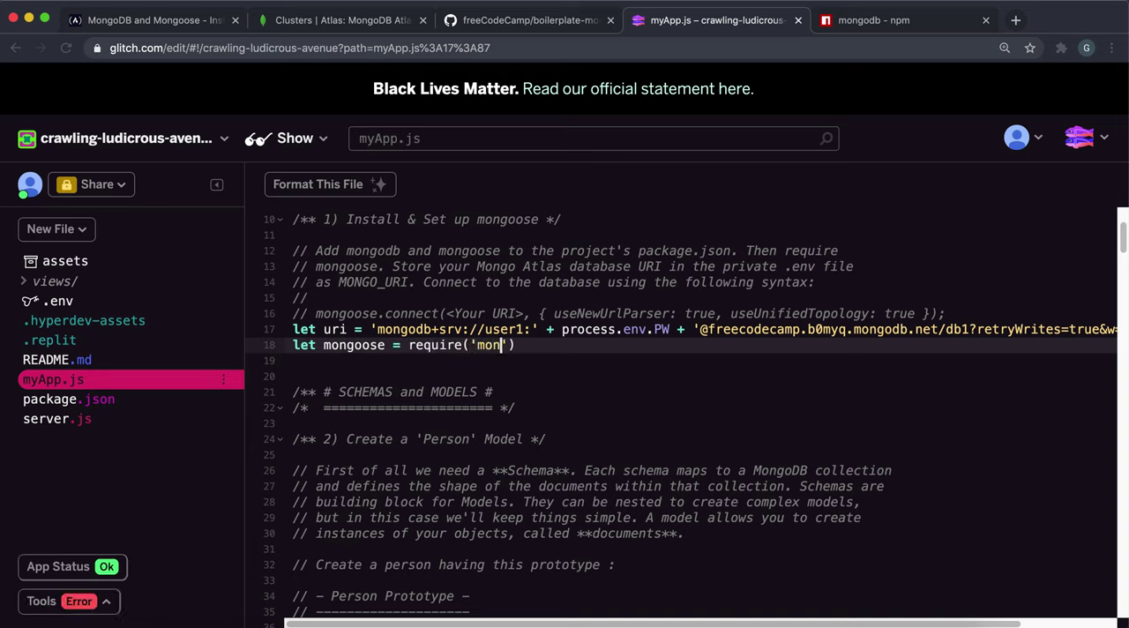
text(goose)
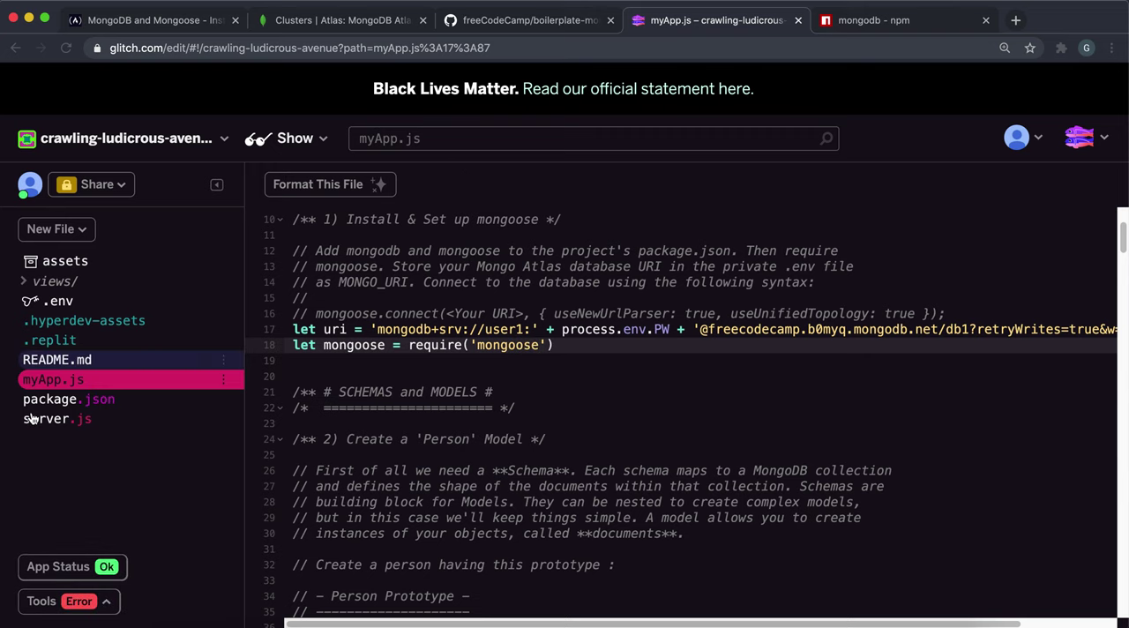
click(43, 409)
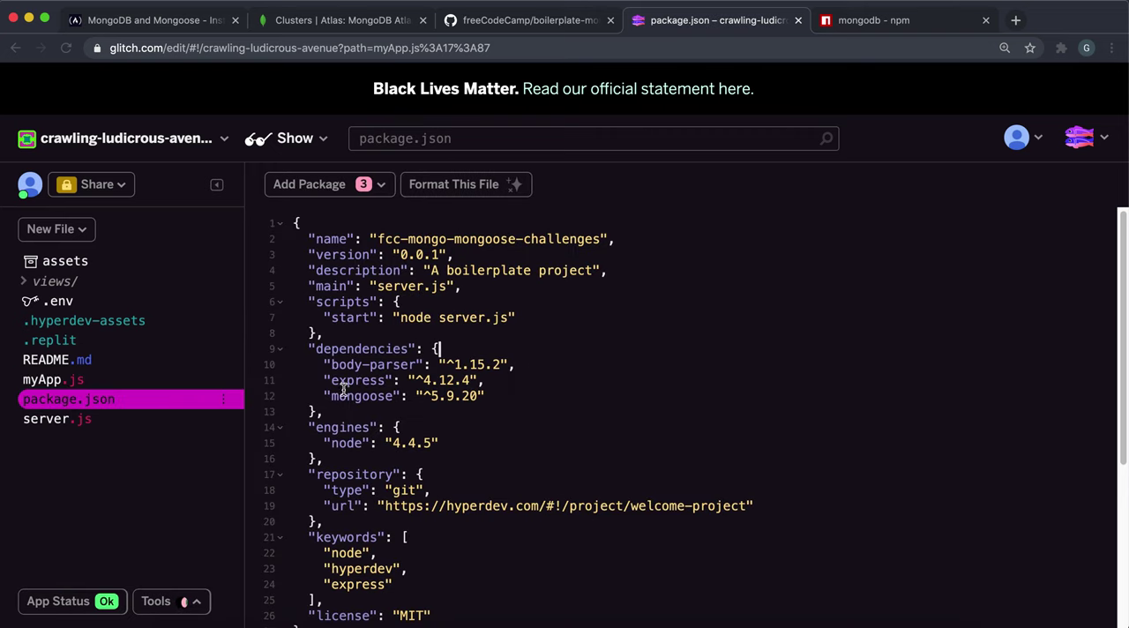
click(104, 385)
click(615, 344)
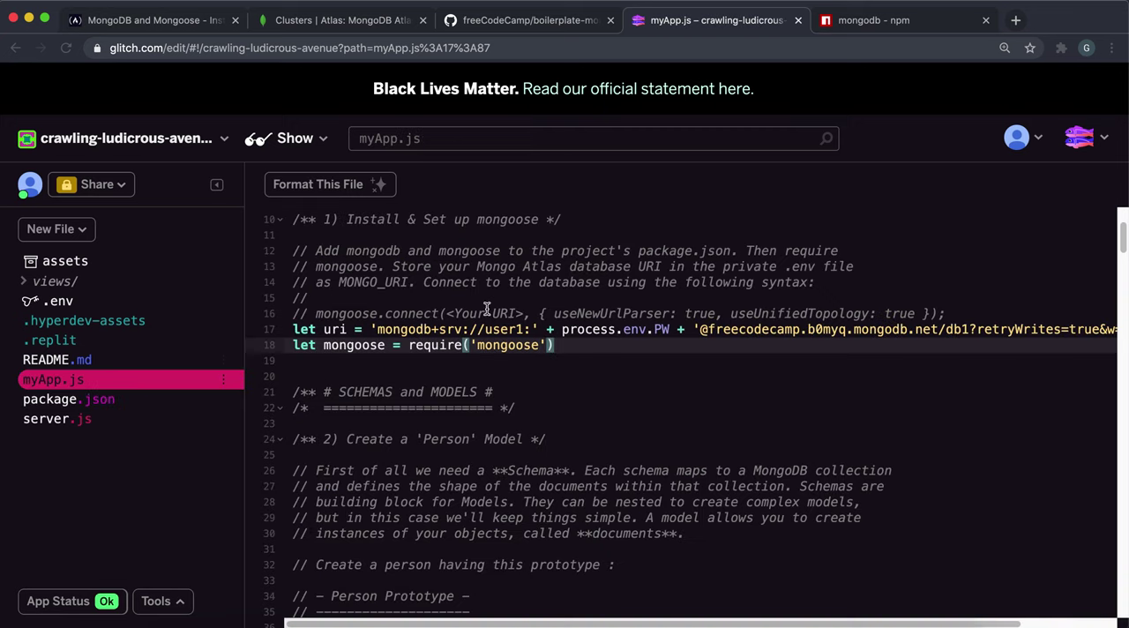
click(140, 30)
triple_click(291, 299)
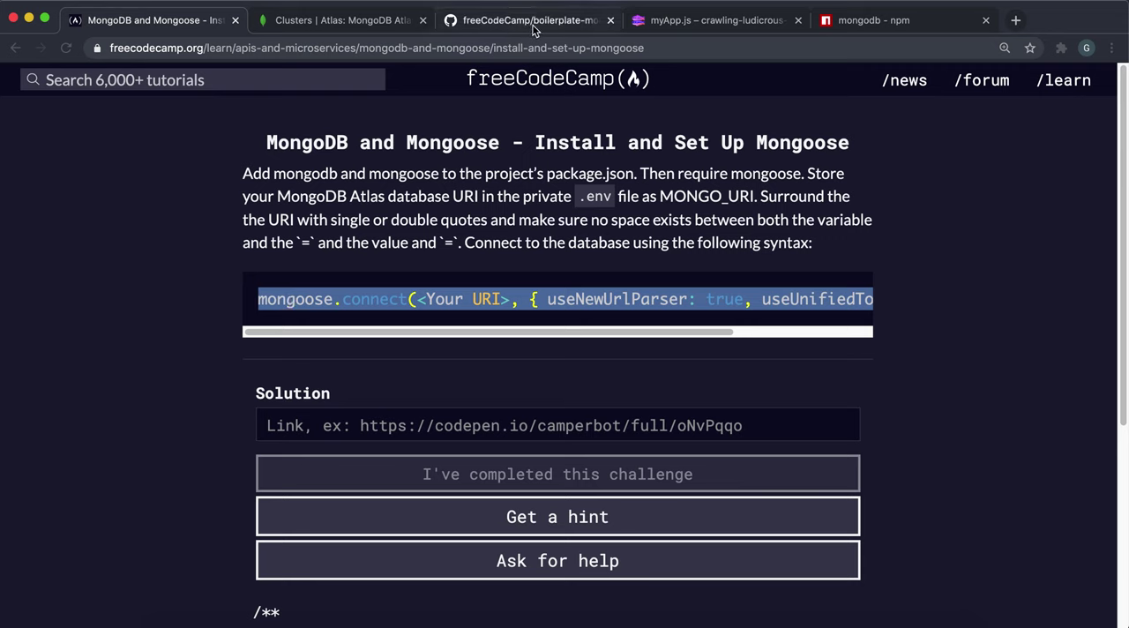
- Paste mongoose.connect onto line 19, replacing the <Your URI> placeholder with uri
click(666, 27)
click(369, 367)
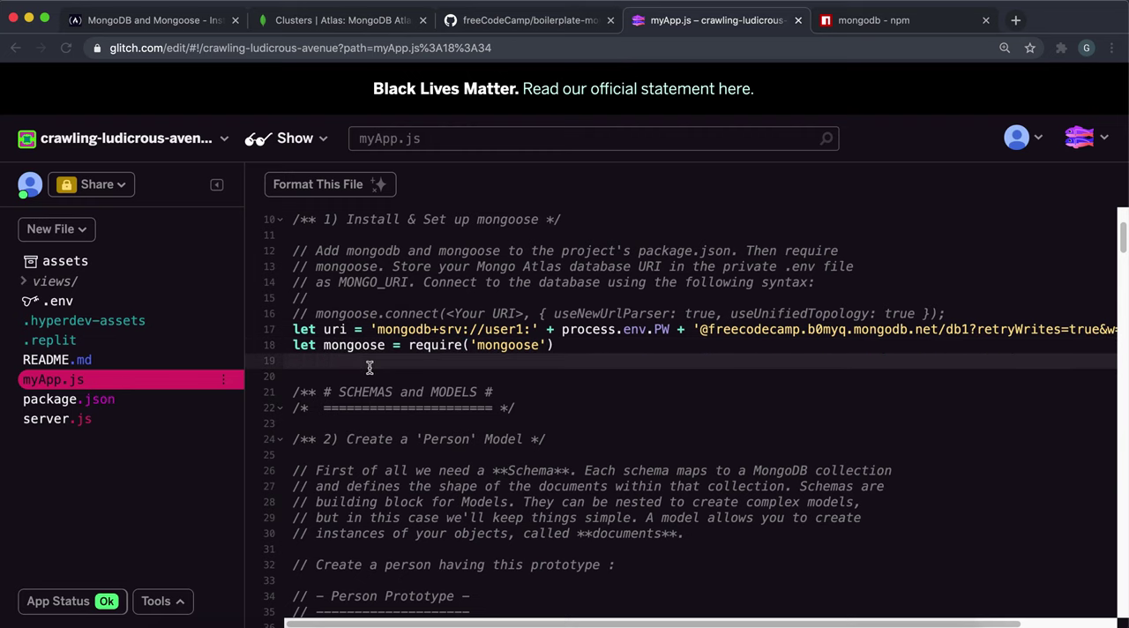
text(mongoose.connect(<Your URI>, { useNewUrlParser: true, useUnifiedTopology: true });)
click(425, 360)
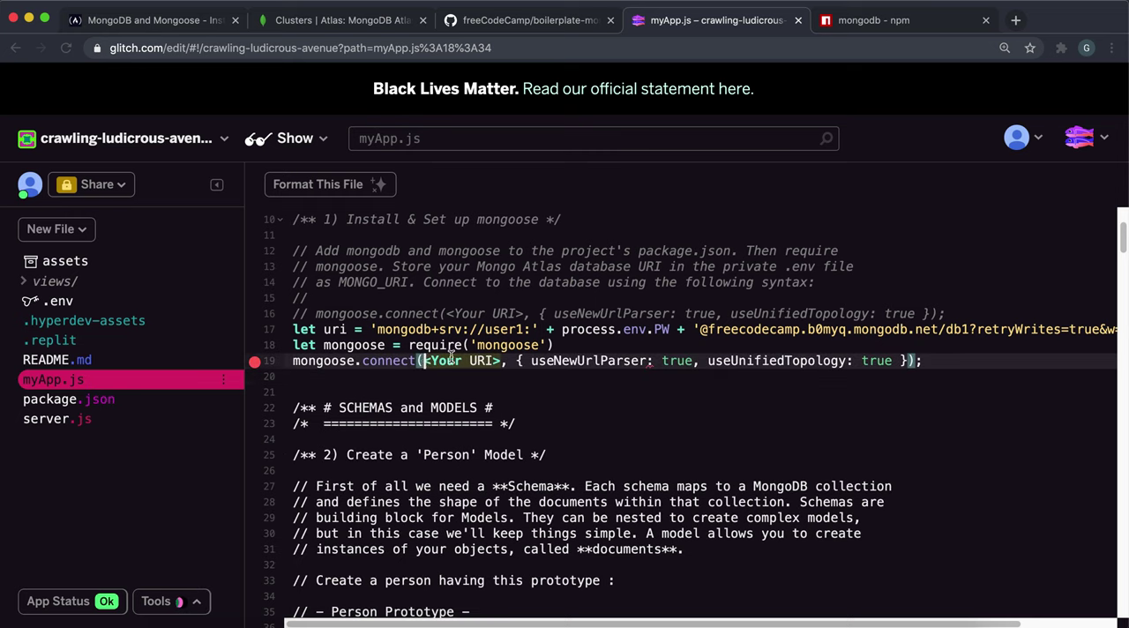
drag(452, 356, 502, 356)
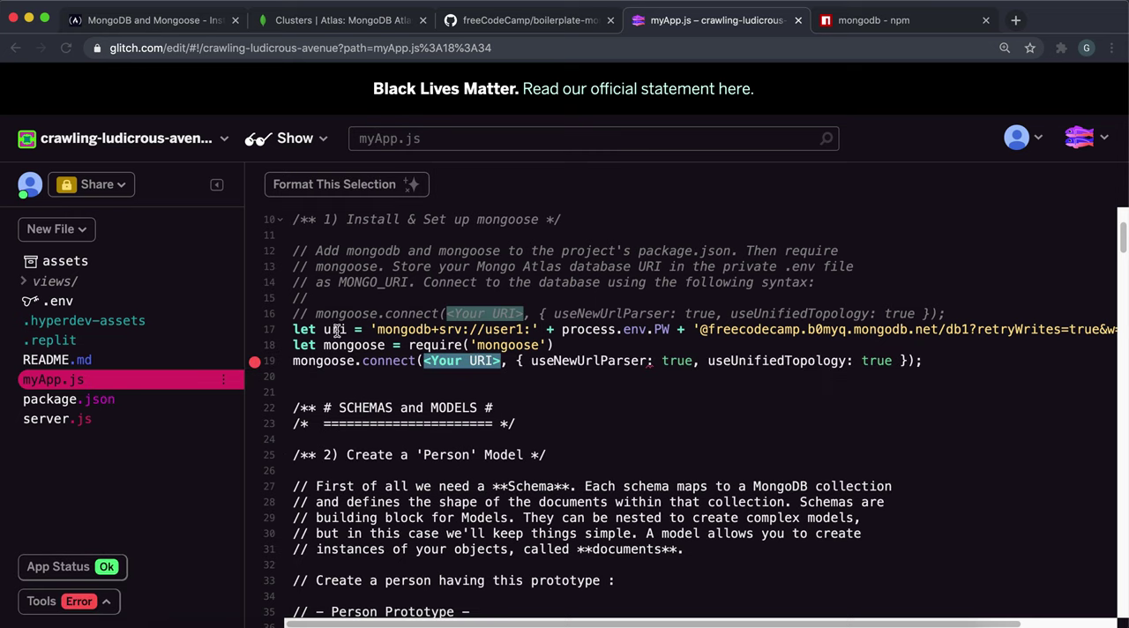
text(uri)
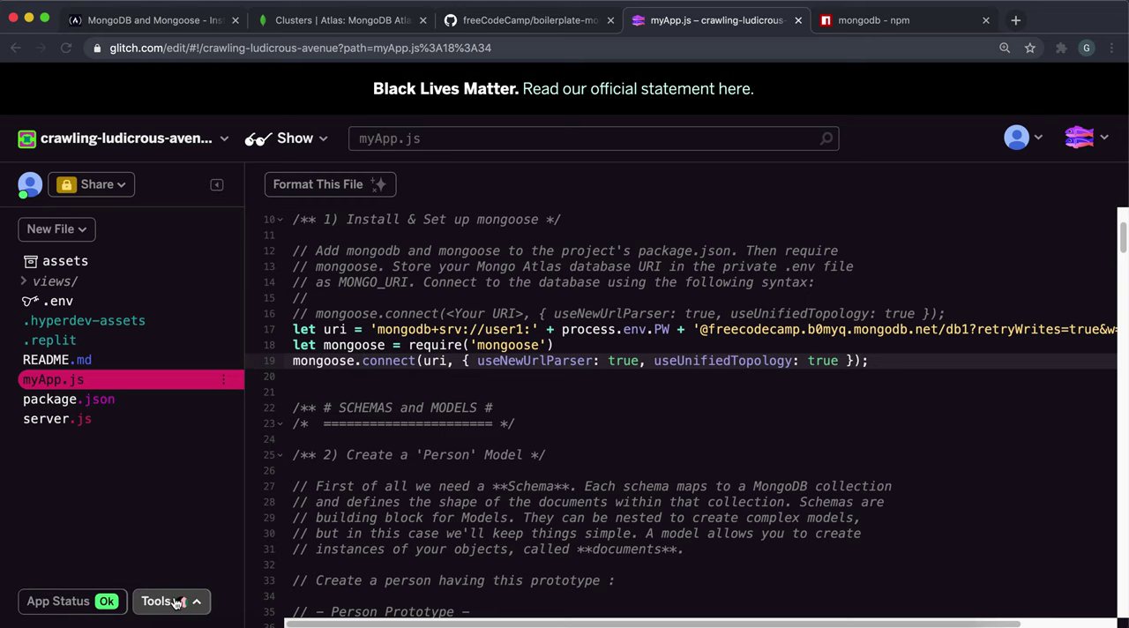
click(176, 602)
click(181, 431)
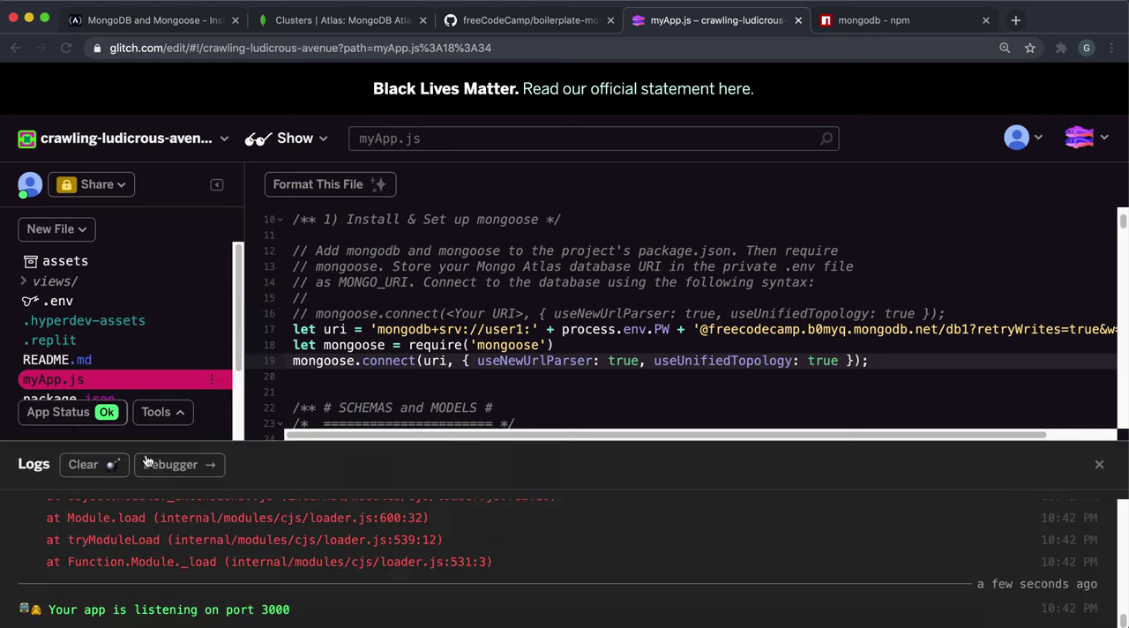
click(88, 464)
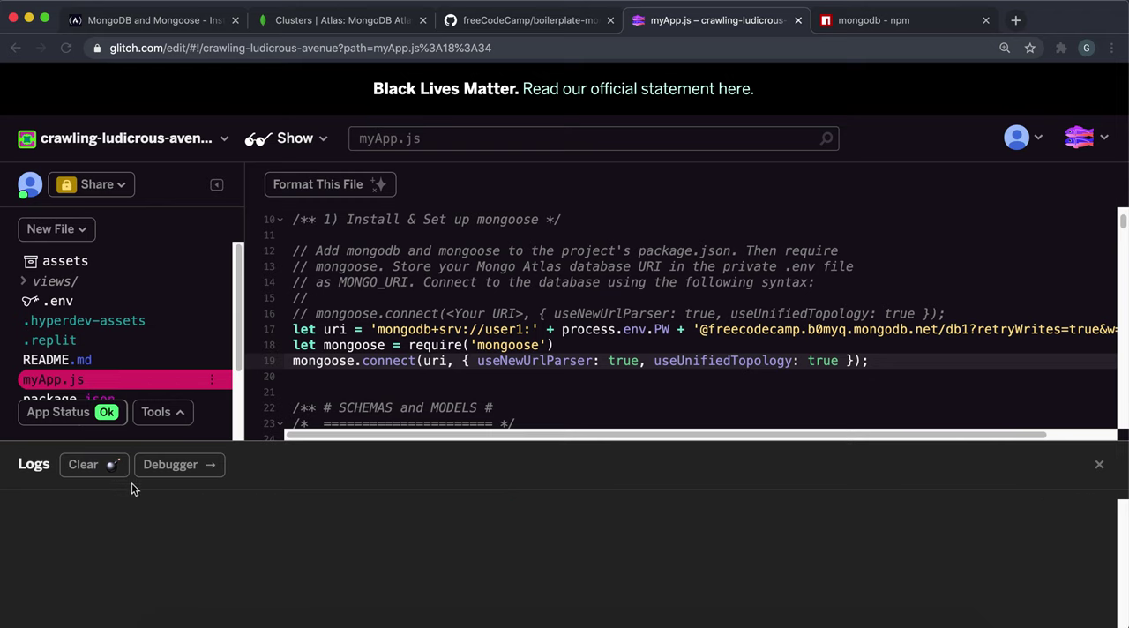
click(1099, 464)
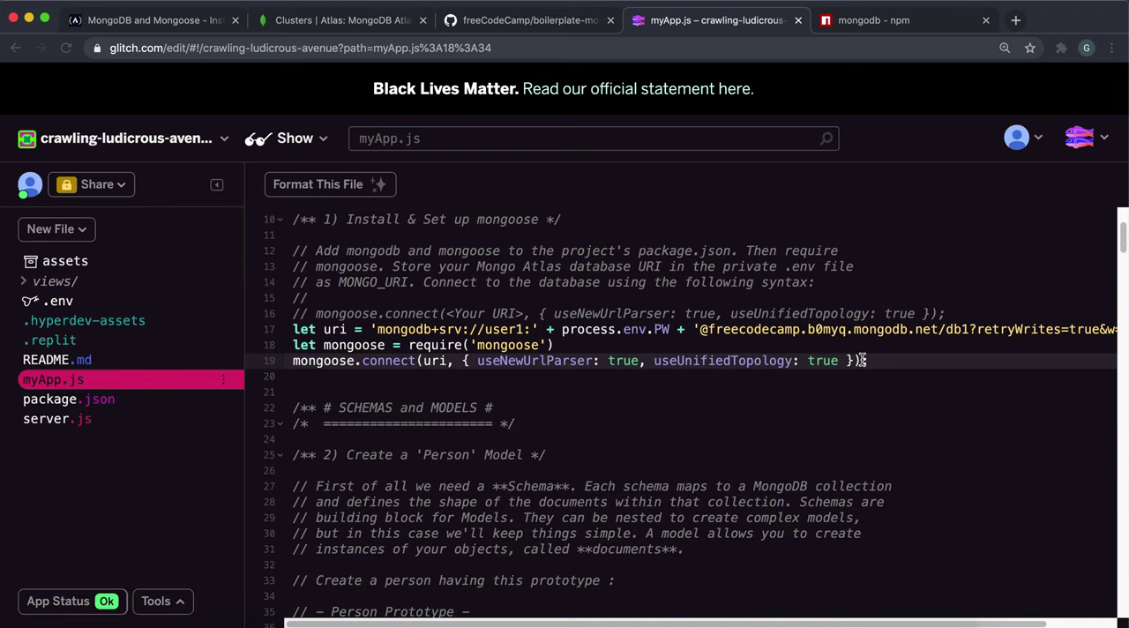
click(852, 360)
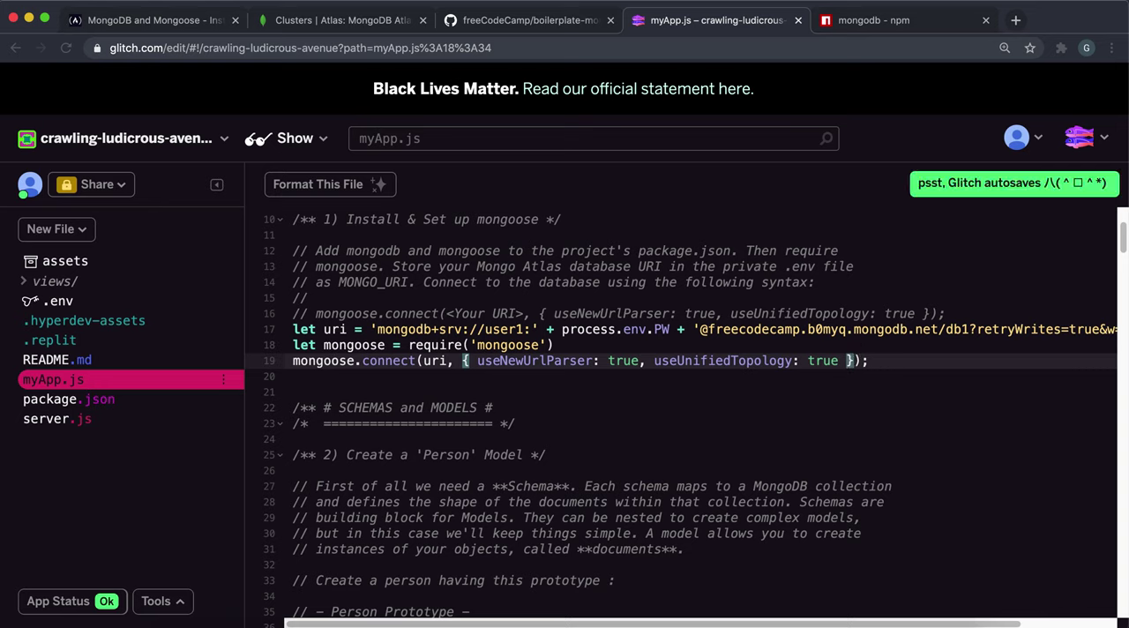
click(183, 603)
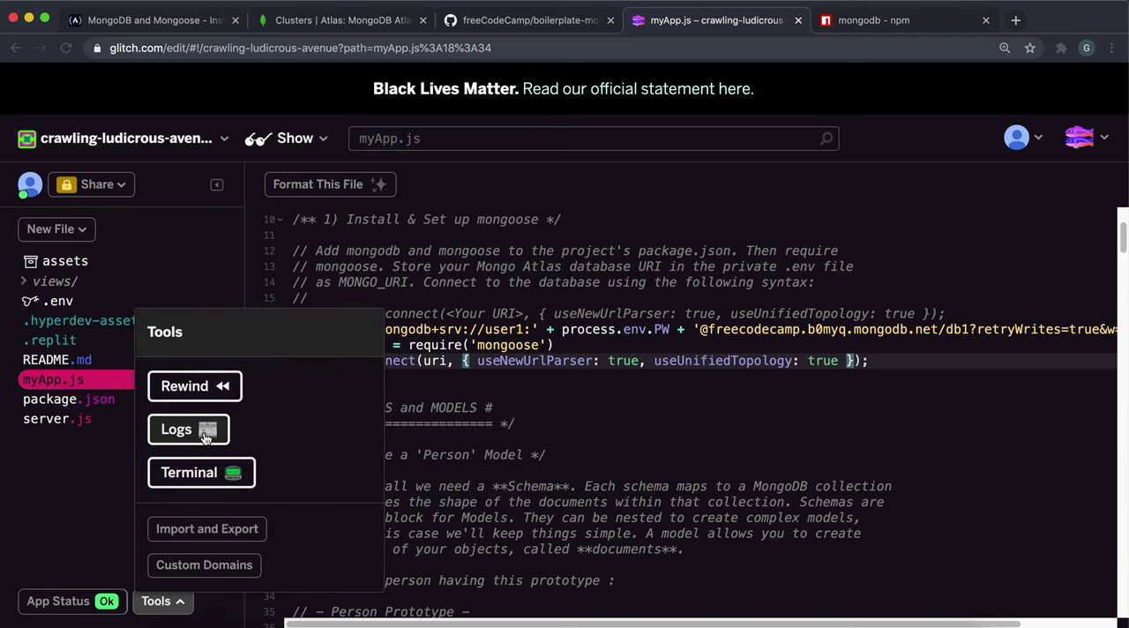
click(68, 460)
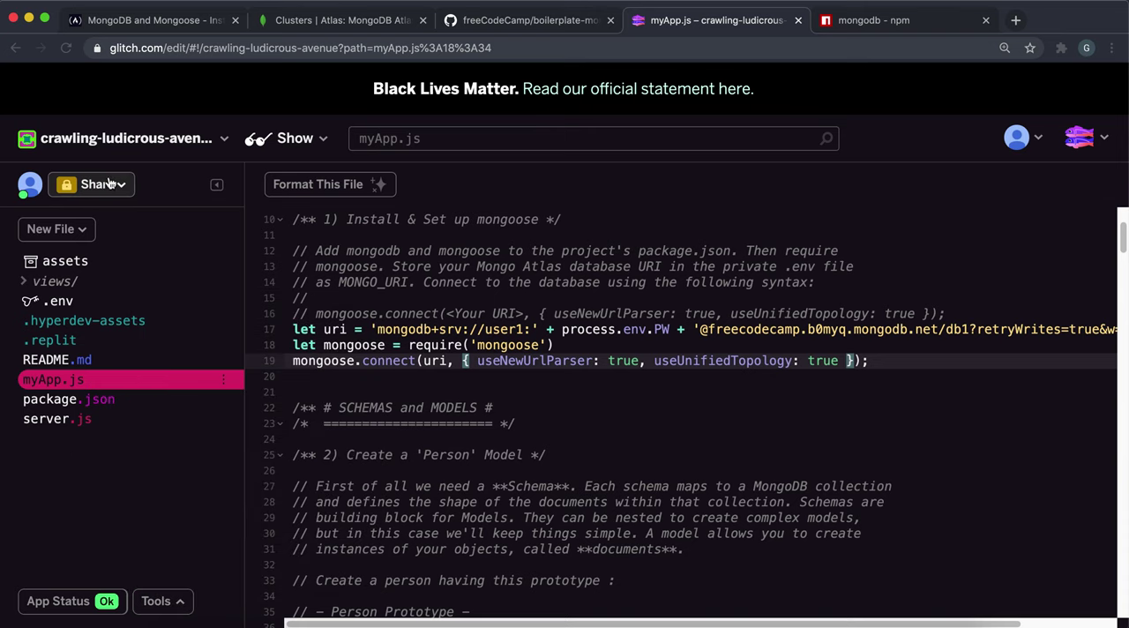
- Make the Glitch project public and bring up its live app link
click(113, 185)
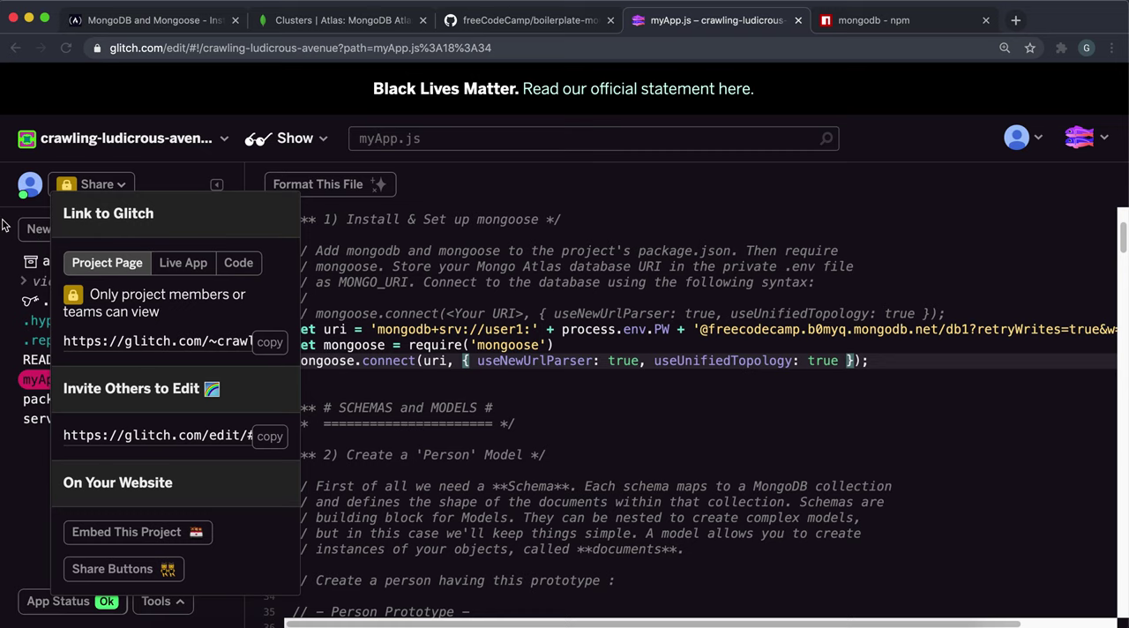
click(84, 141)
scroll(108, 440, down, 3)
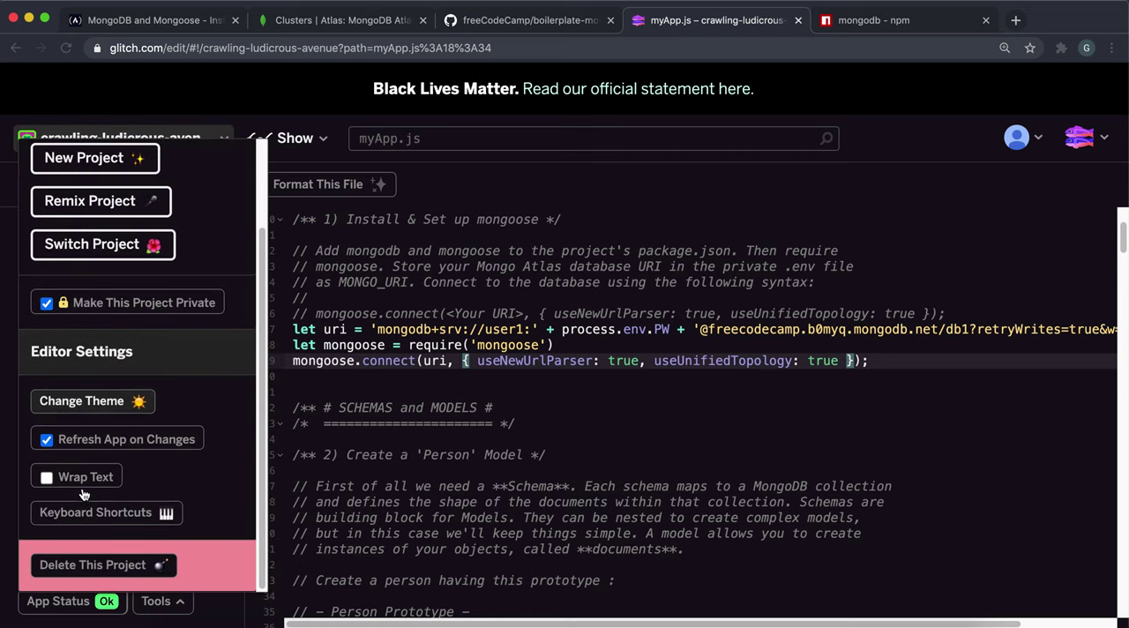
click(44, 305)
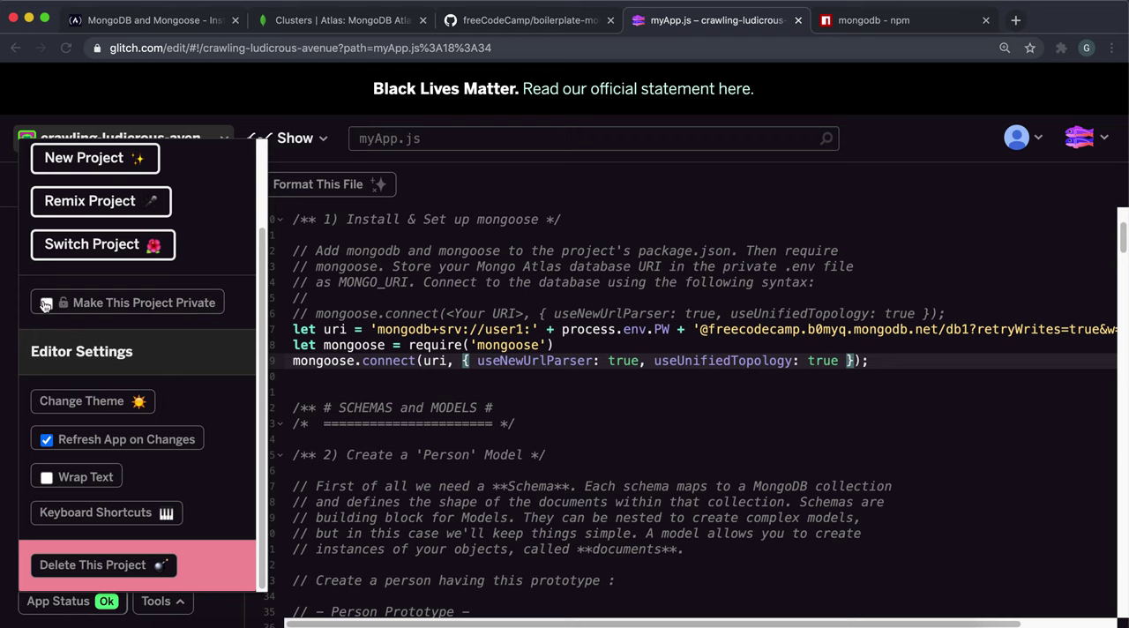
scroll(104, 285, up, 3)
click(4, 226)
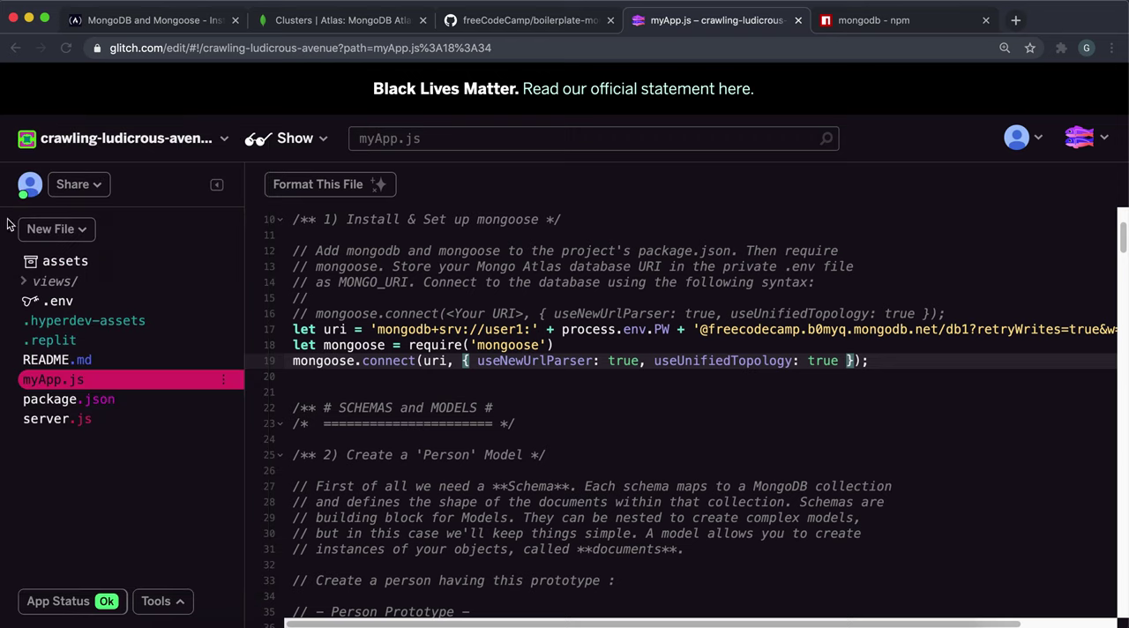
click(76, 184)
click(177, 271)
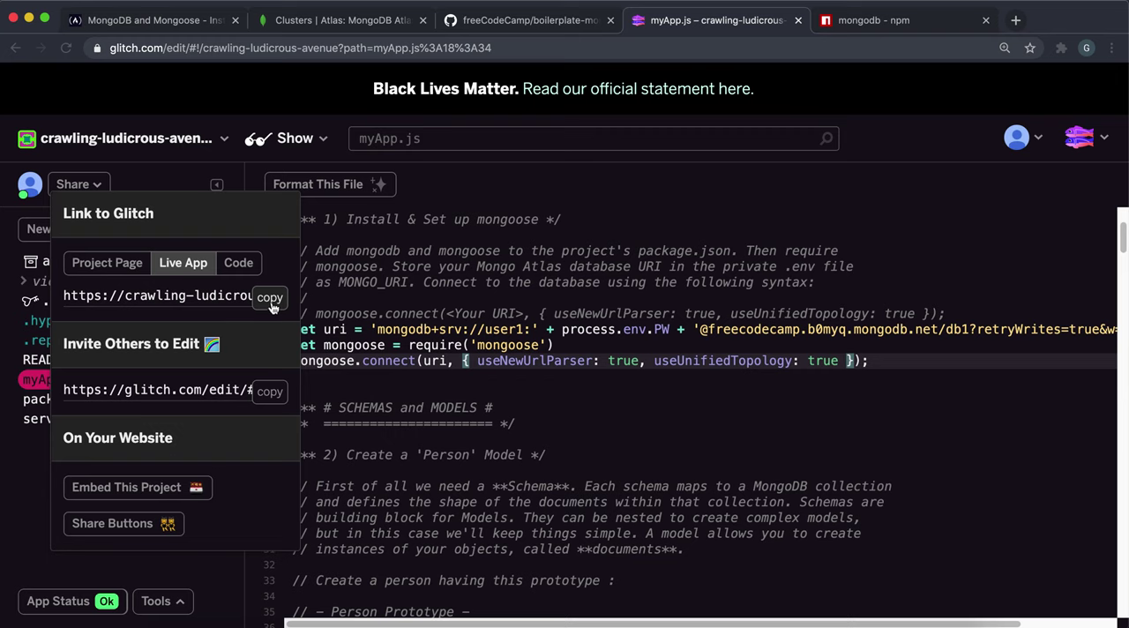
- Paste the live Glitch app URL into the Solution field and submit it
click(207, 27)
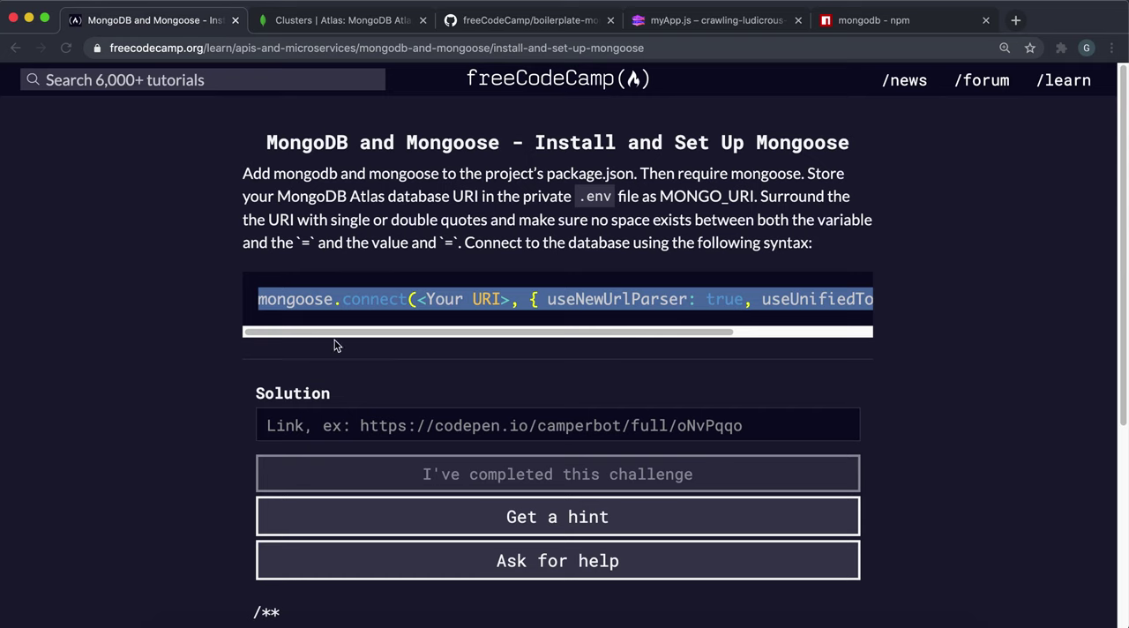
click(381, 426)
text(https://crawling-ludicrous-avenue.glitch.me)
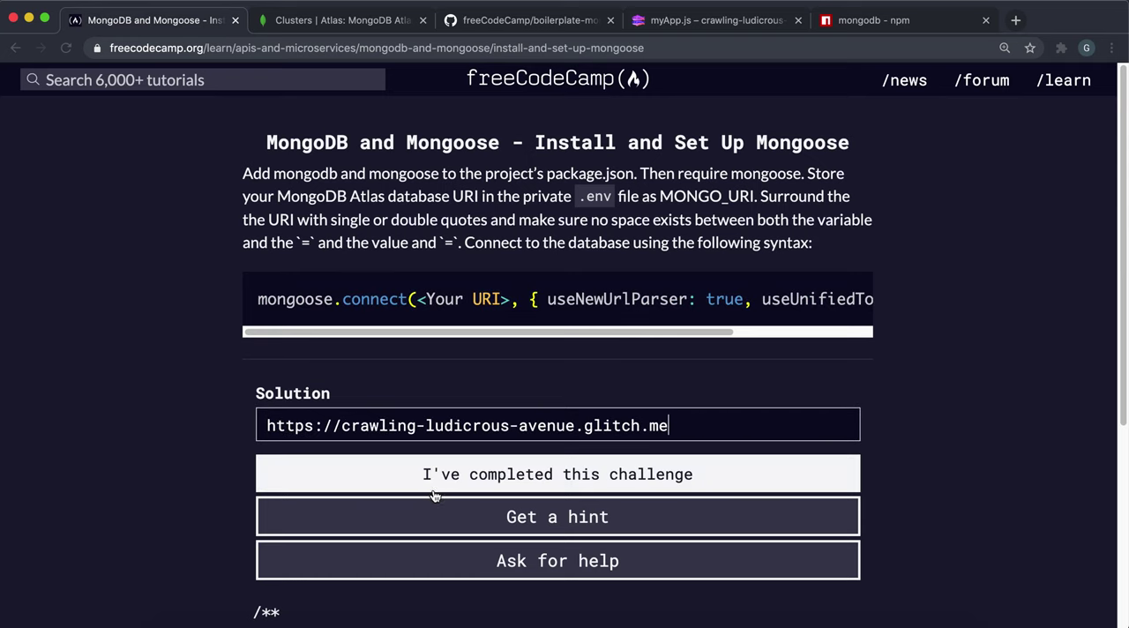
click(433, 484)
scroll(52, 432, down, 3)
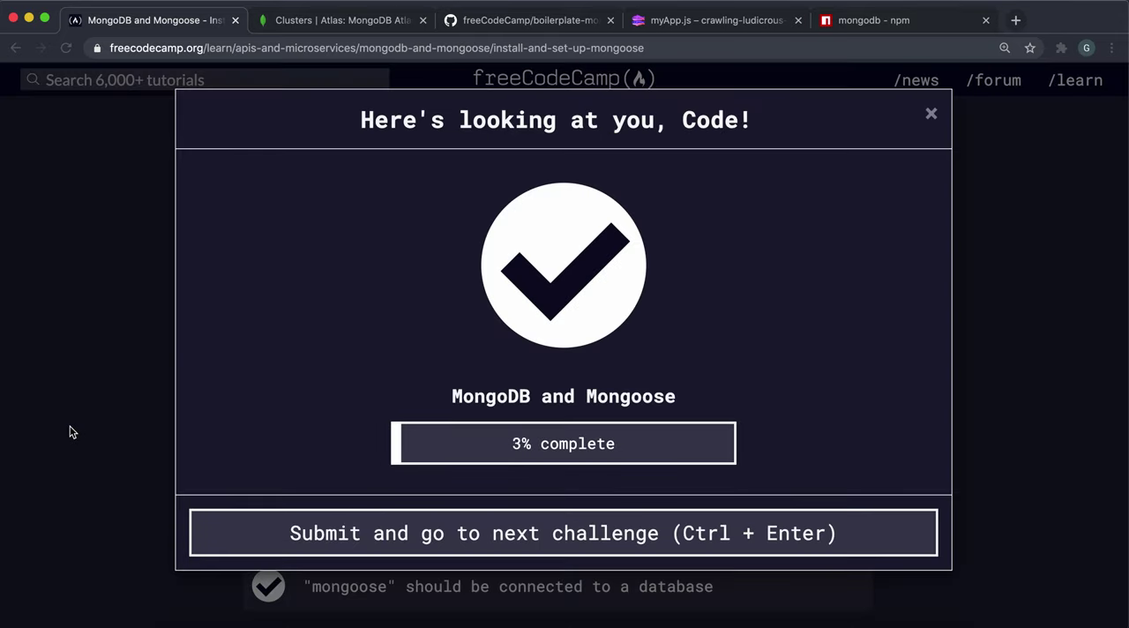